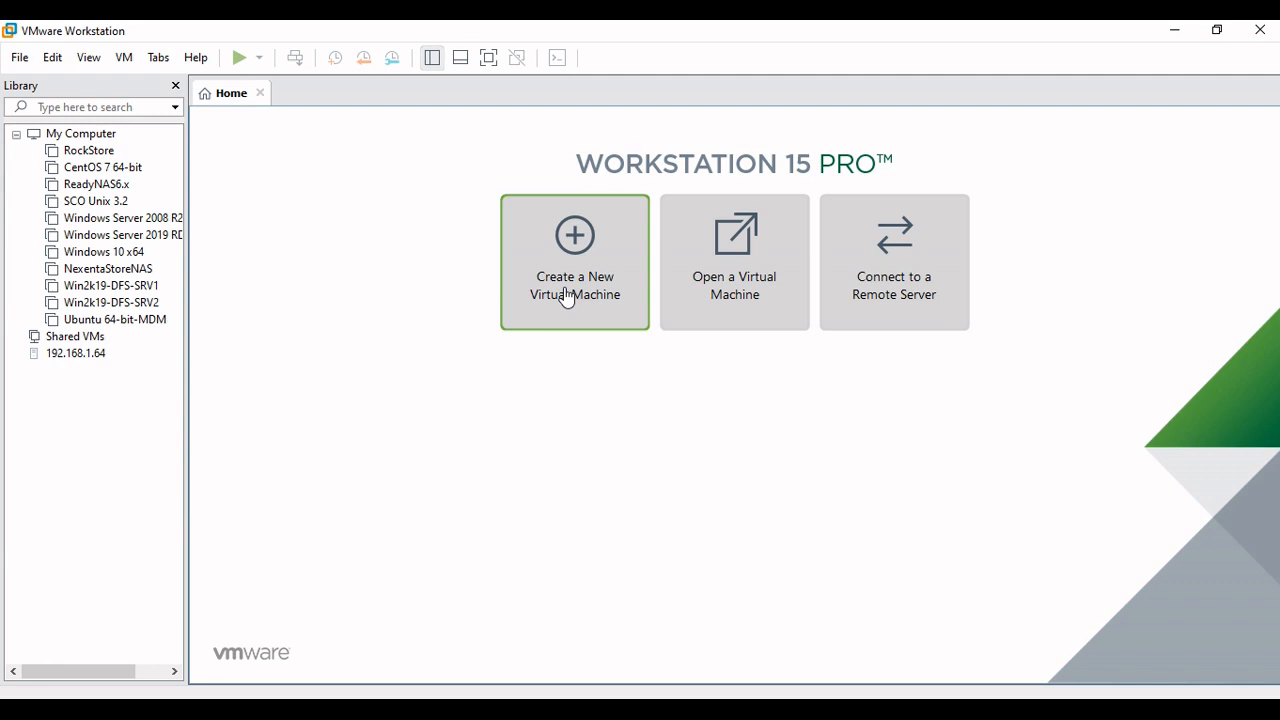
# Start creating a new virtual machine with the Custom (advanced) configuration and Workstation 15.x hardware compatibility
pyautogui.click(566, 297)
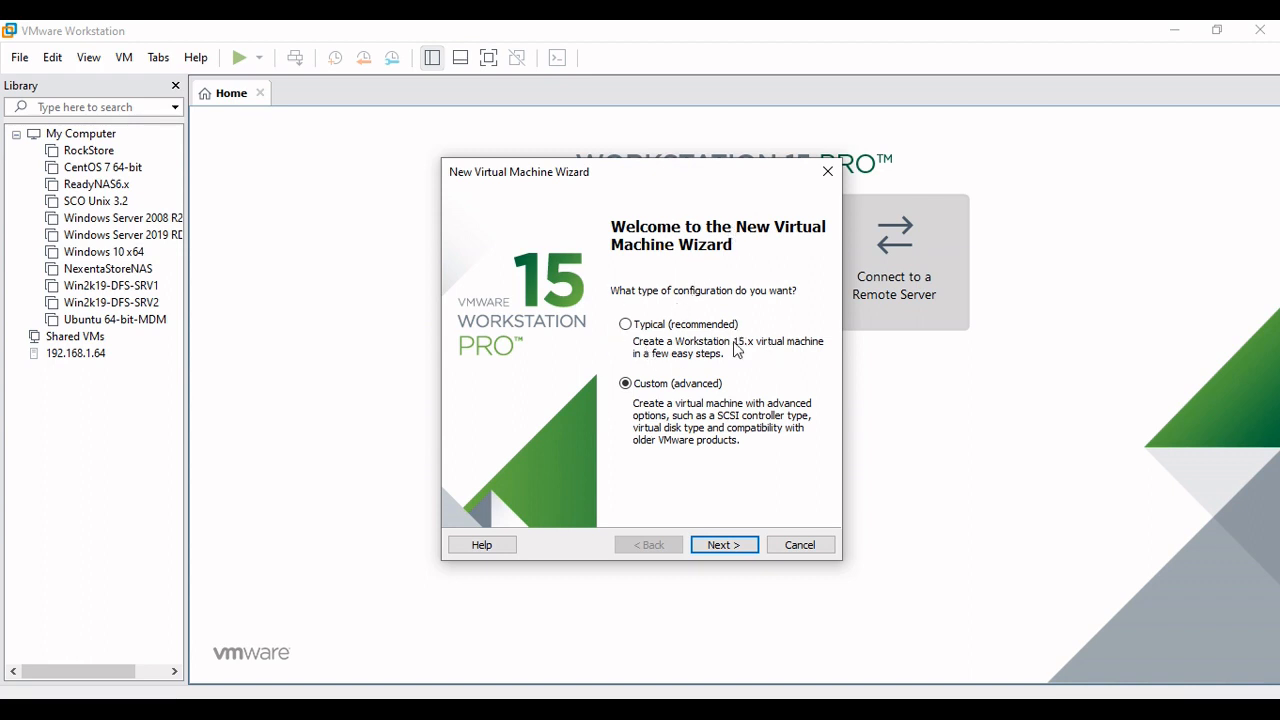
pyautogui.click(720, 545)
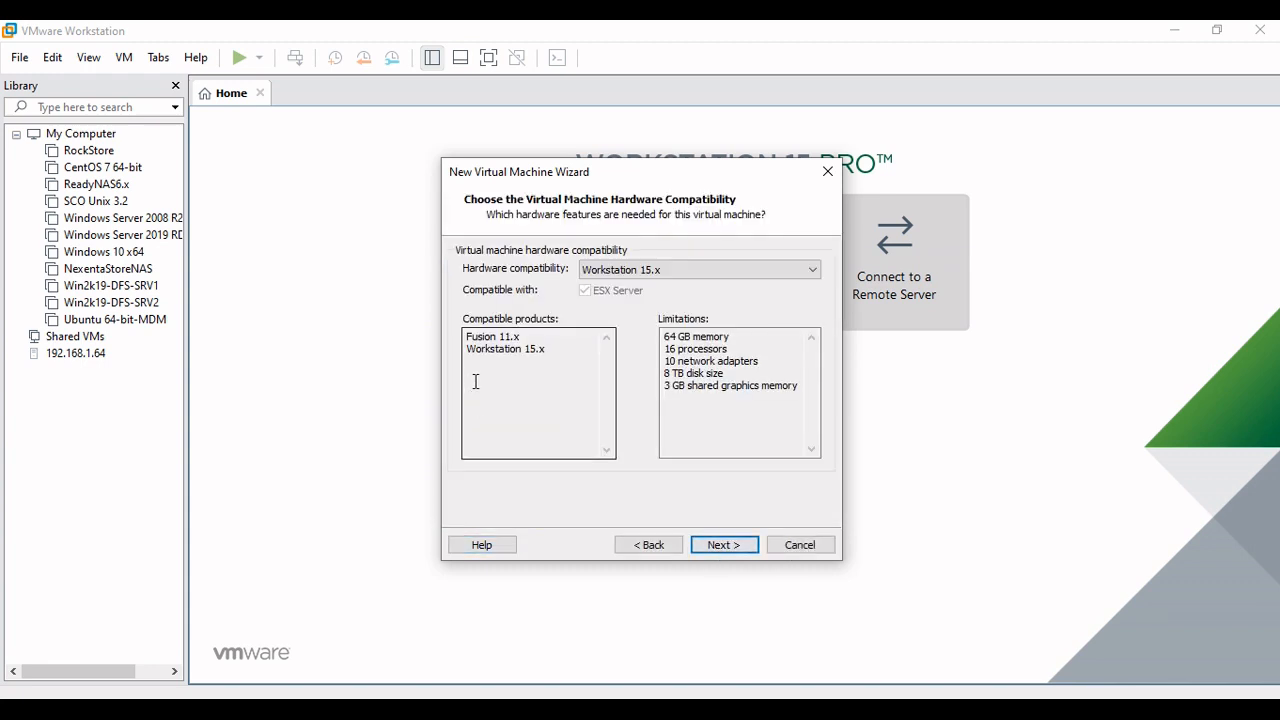
pyautogui.click(648, 270)
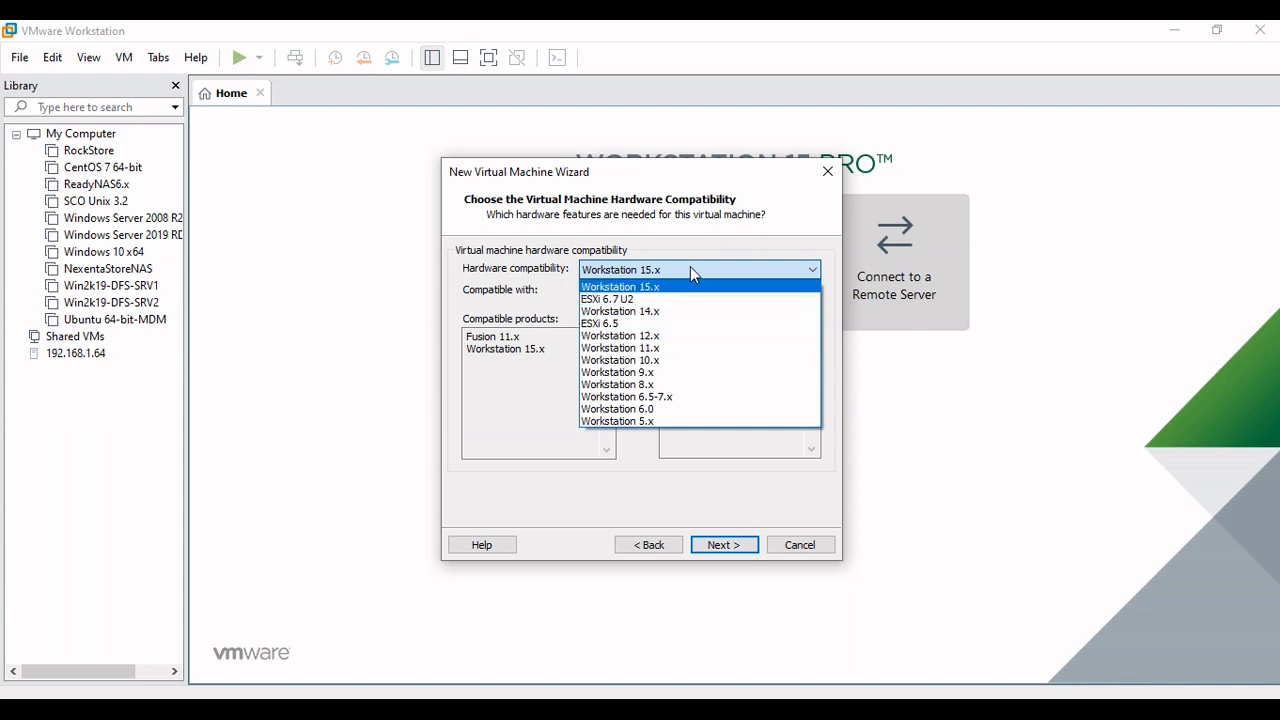
pyautogui.click(690, 266)
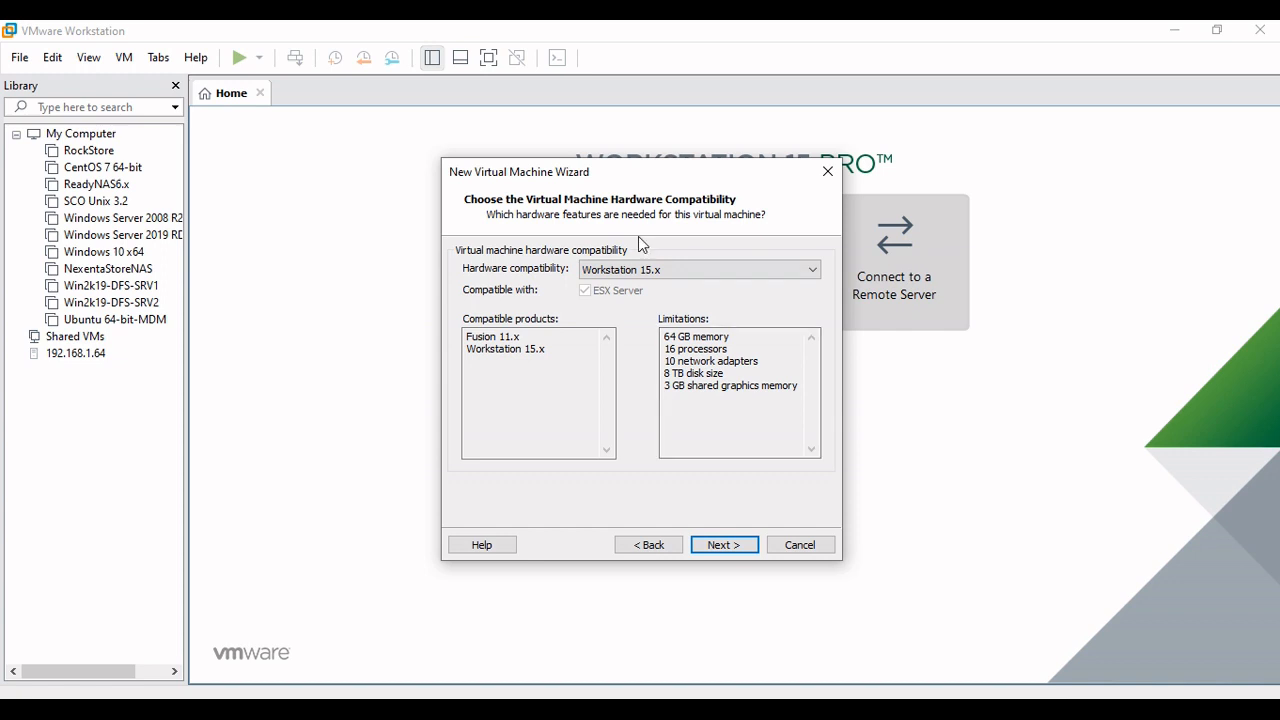
pyautogui.click(620, 270)
pyautogui.click(625, 268)
pyautogui.click(716, 542)
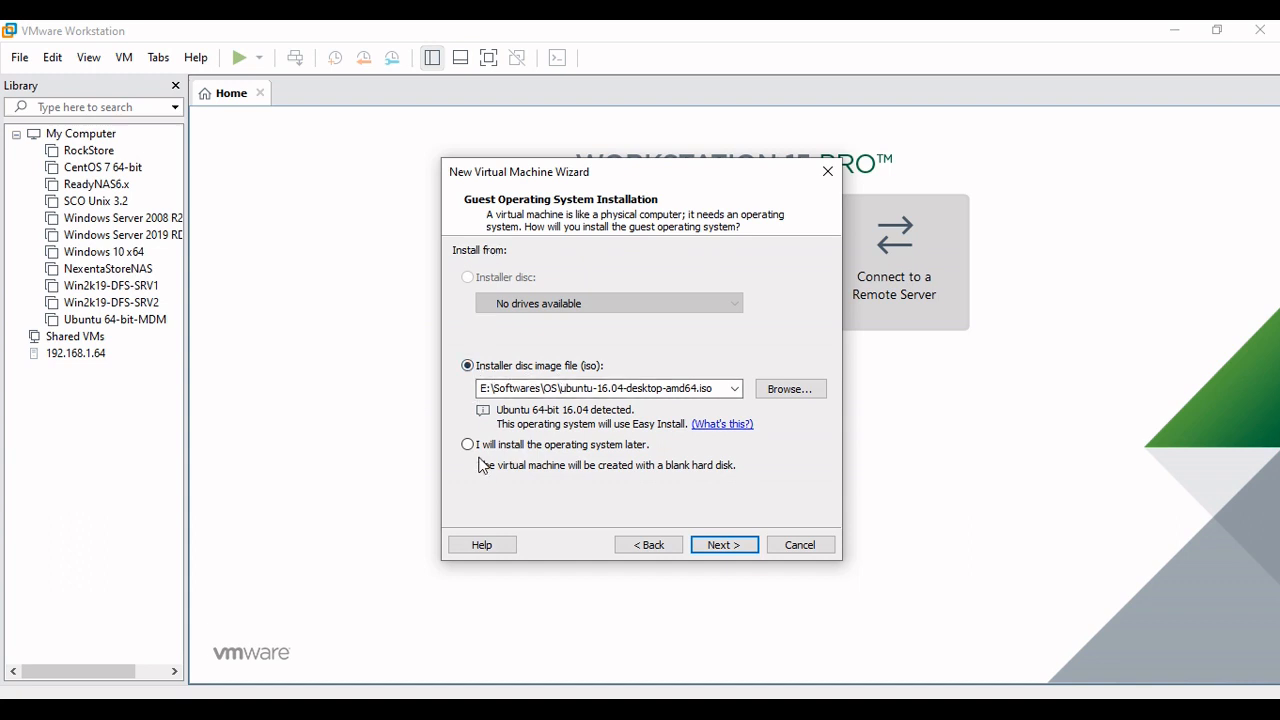
# Defer the guest operating system installation and set the guest to Linux, version CentOS 7 64-bit
pyautogui.click(531, 447)
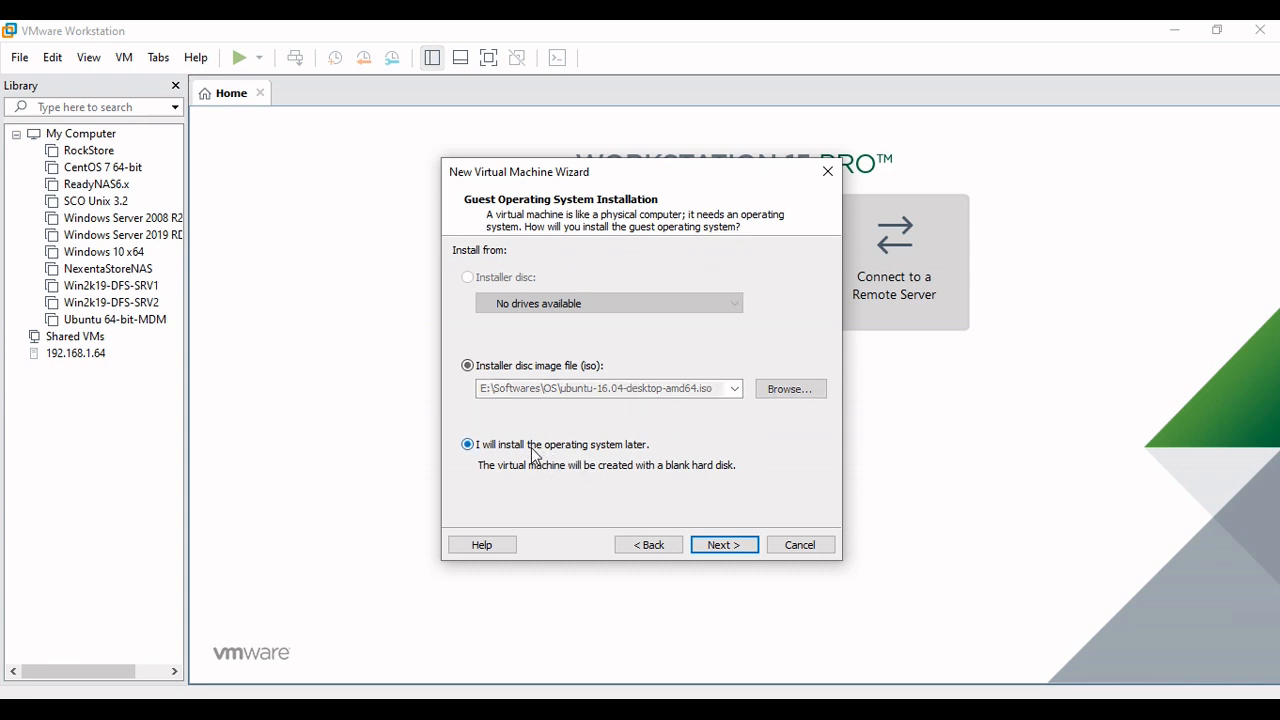
pyautogui.click(721, 546)
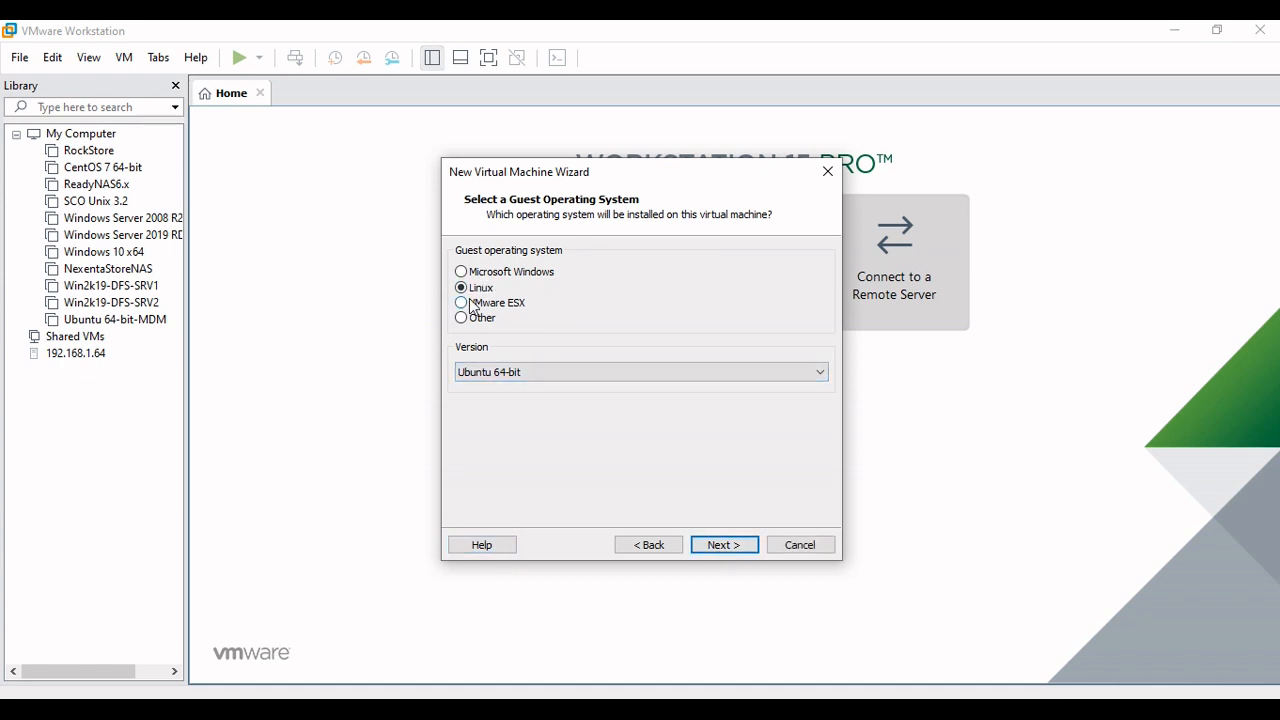
pyautogui.click(533, 372)
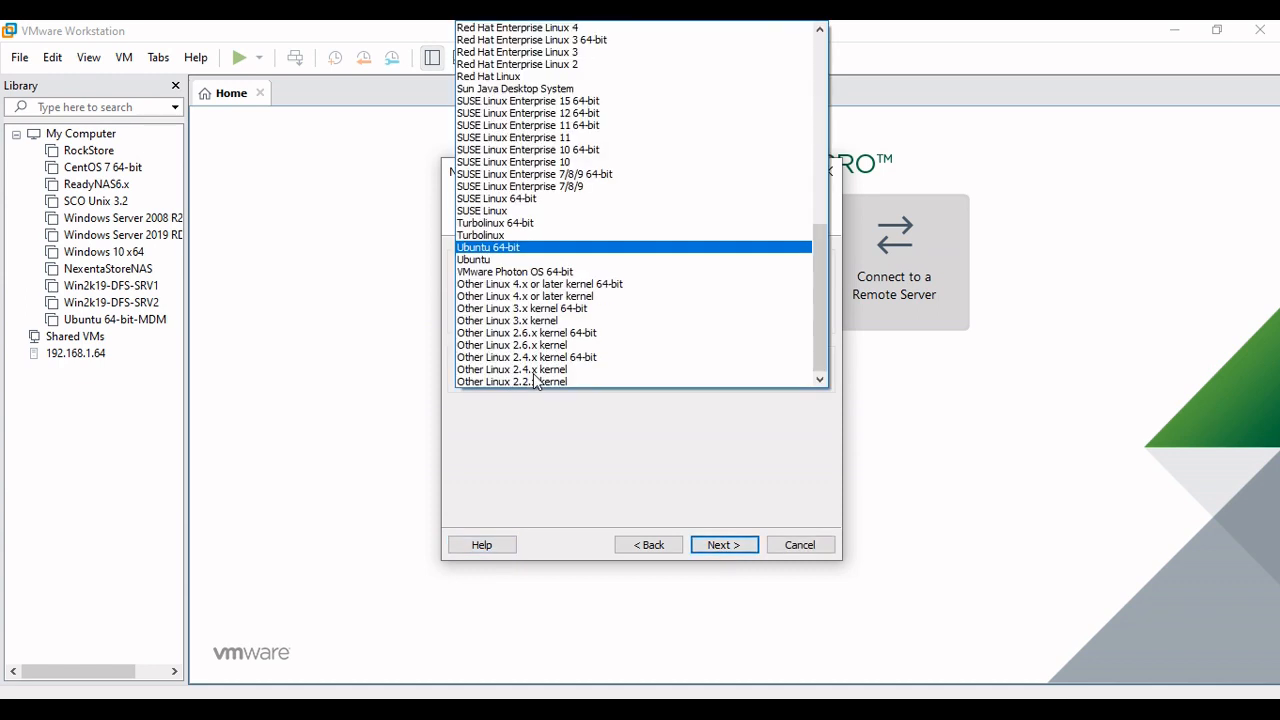
pyautogui.moveTo(819, 313); pyautogui.dragTo(809, 106)
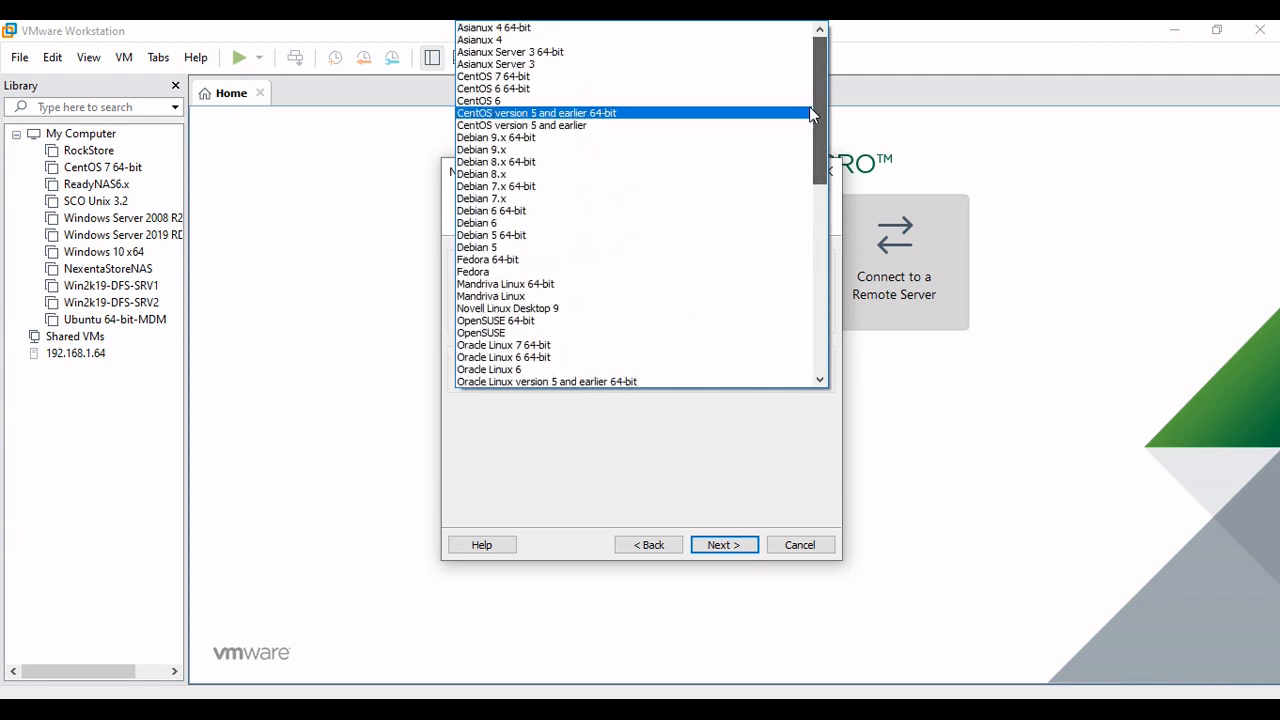
pyautogui.click(568, 80)
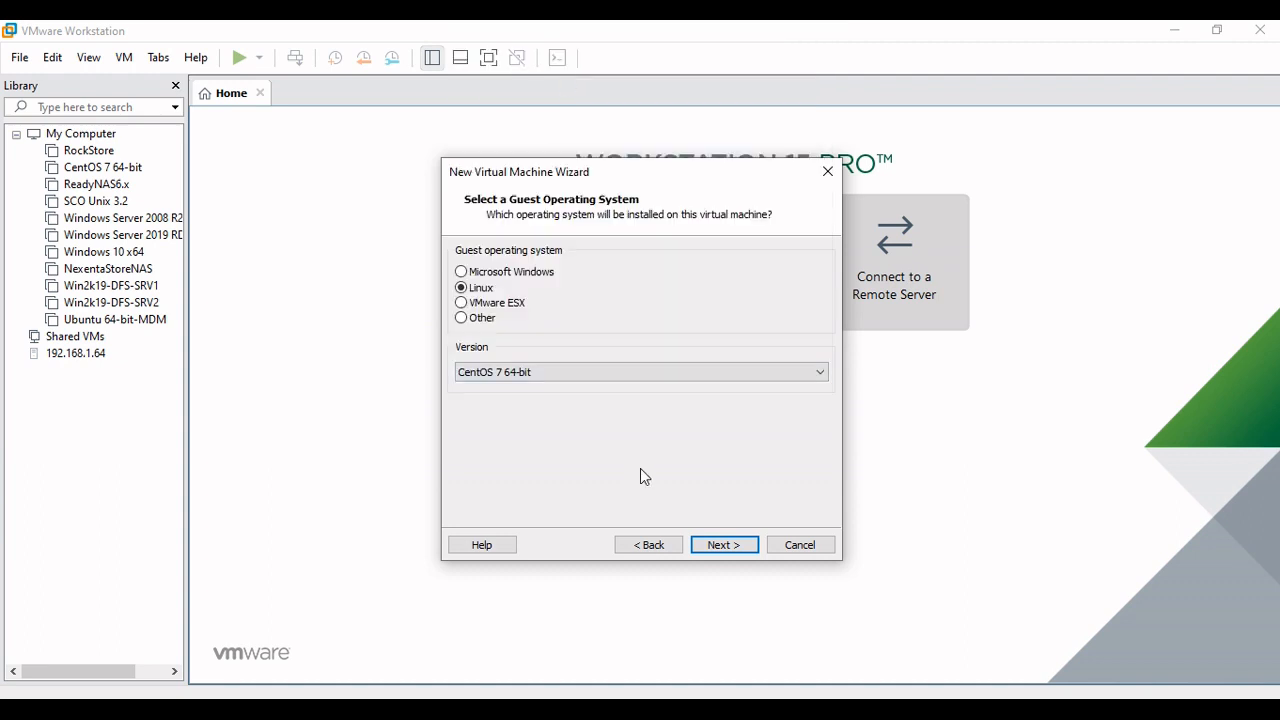
pyautogui.click(726, 545)
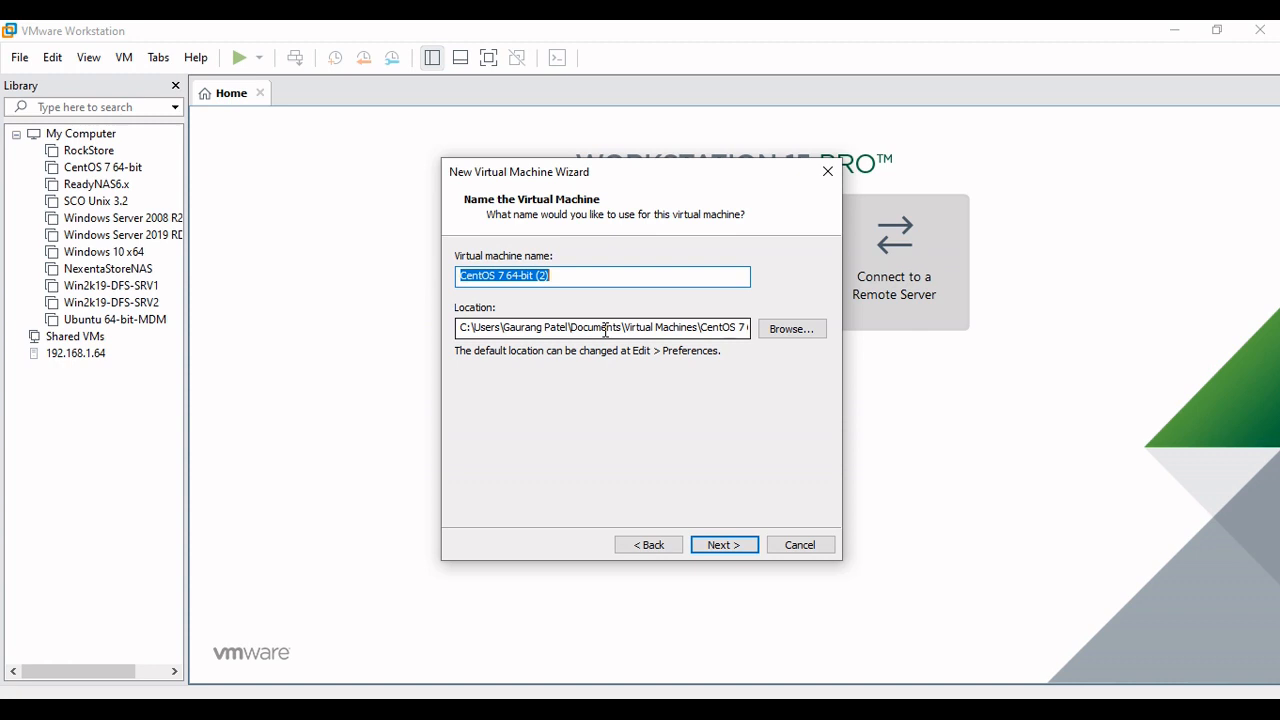
# Name the virtual machine "OTRS Community Edition 6.x" and store it in E:\VMData Store\OTRS Community
pyautogui.write('OTRS Com')
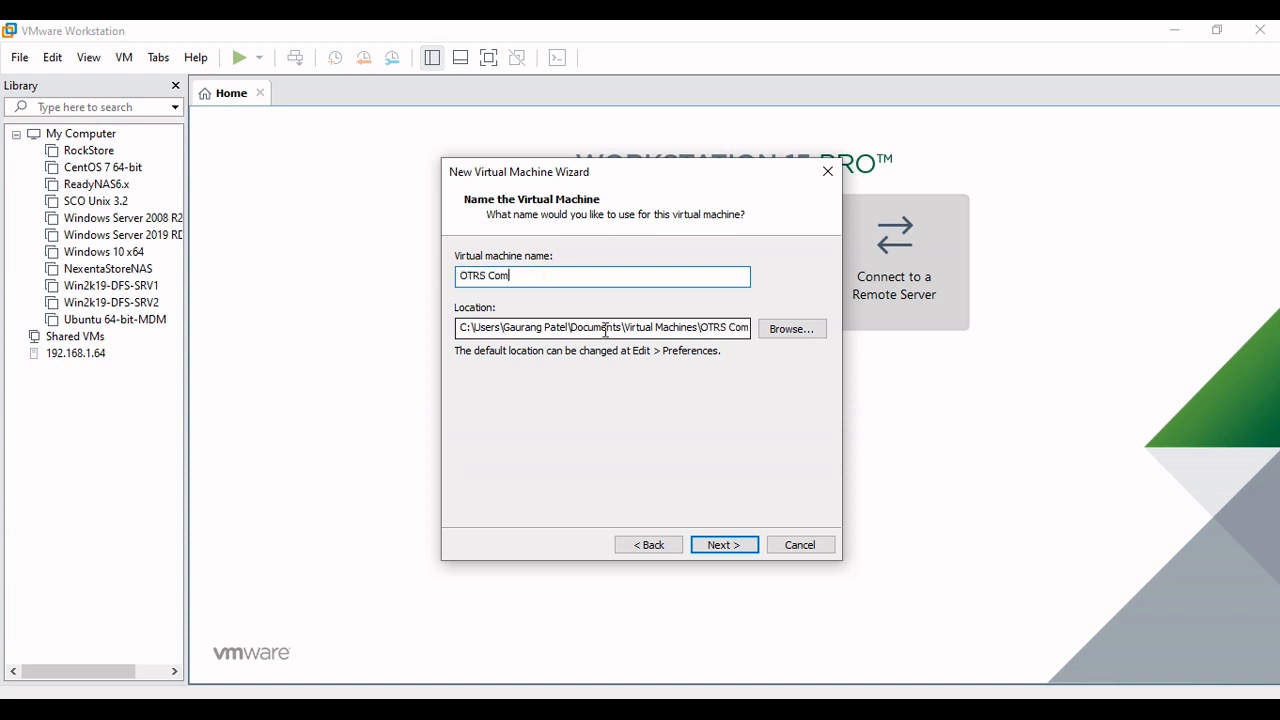
pyautogui.write('munity Edition 6.x')
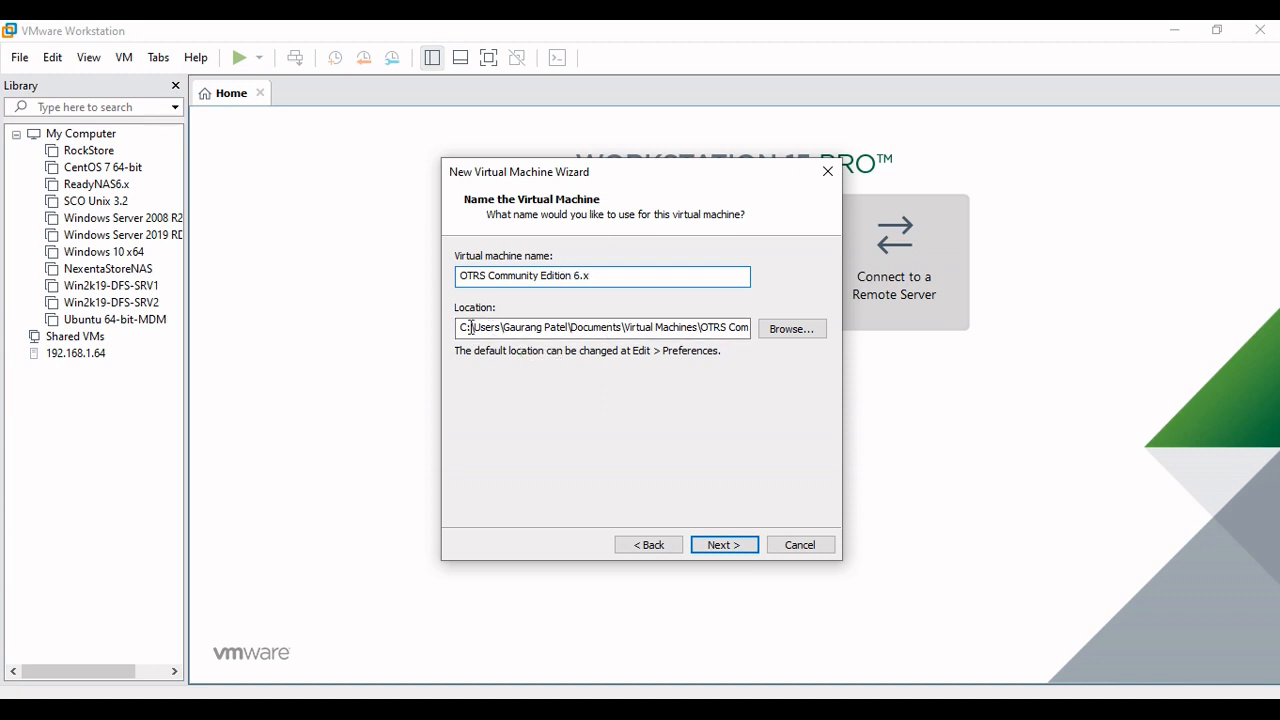
pyautogui.click(795, 329)
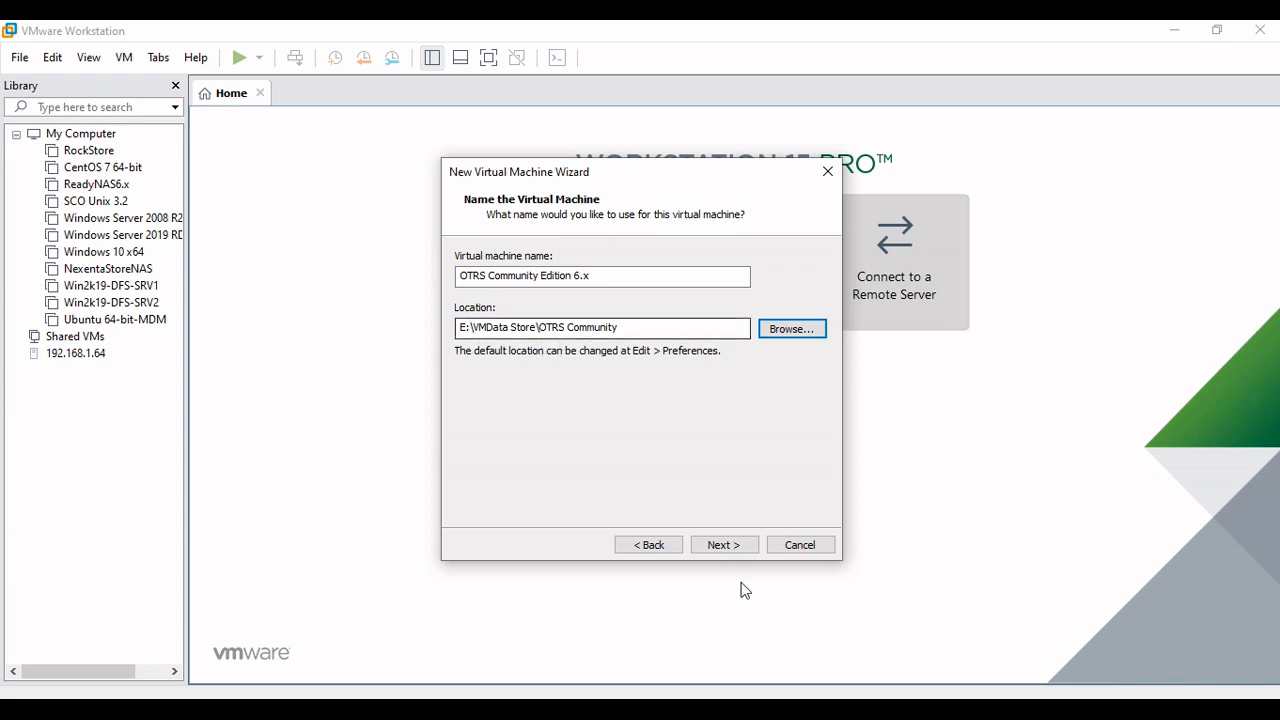
pyautogui.click(710, 547)
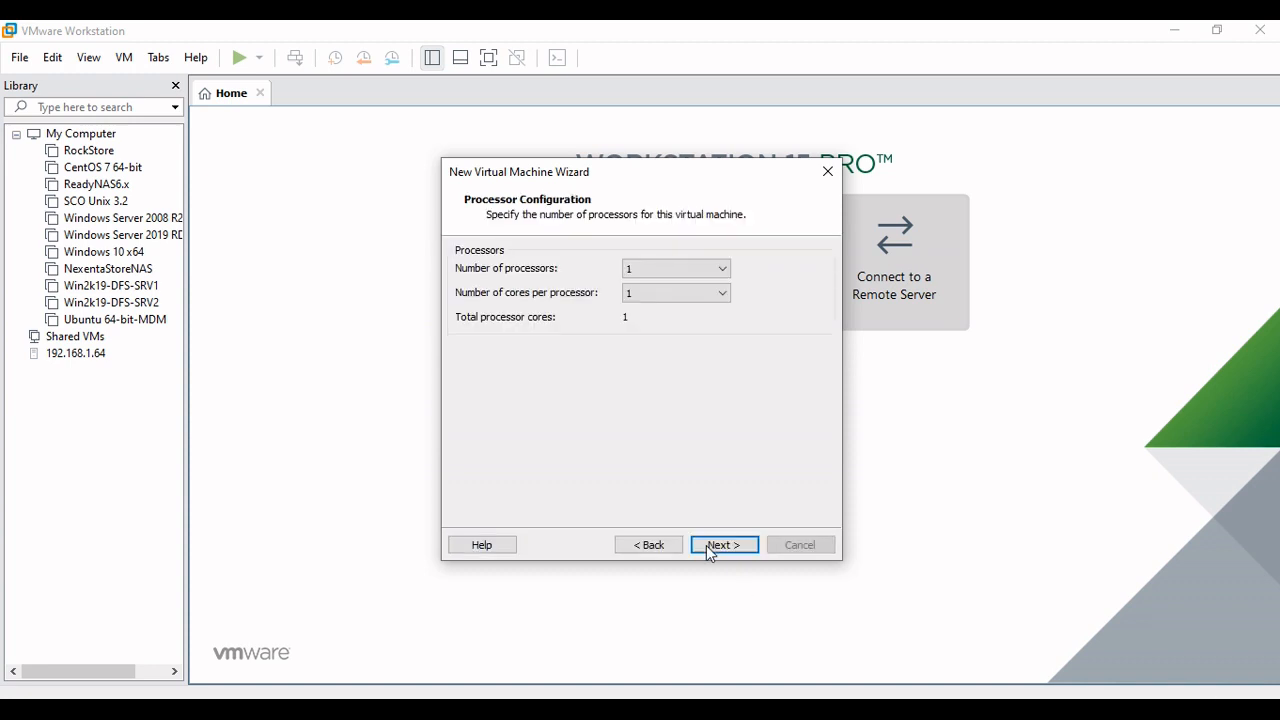
# Assign 2 processors with 1 core each to the virtual machine
pyautogui.click(657, 268)
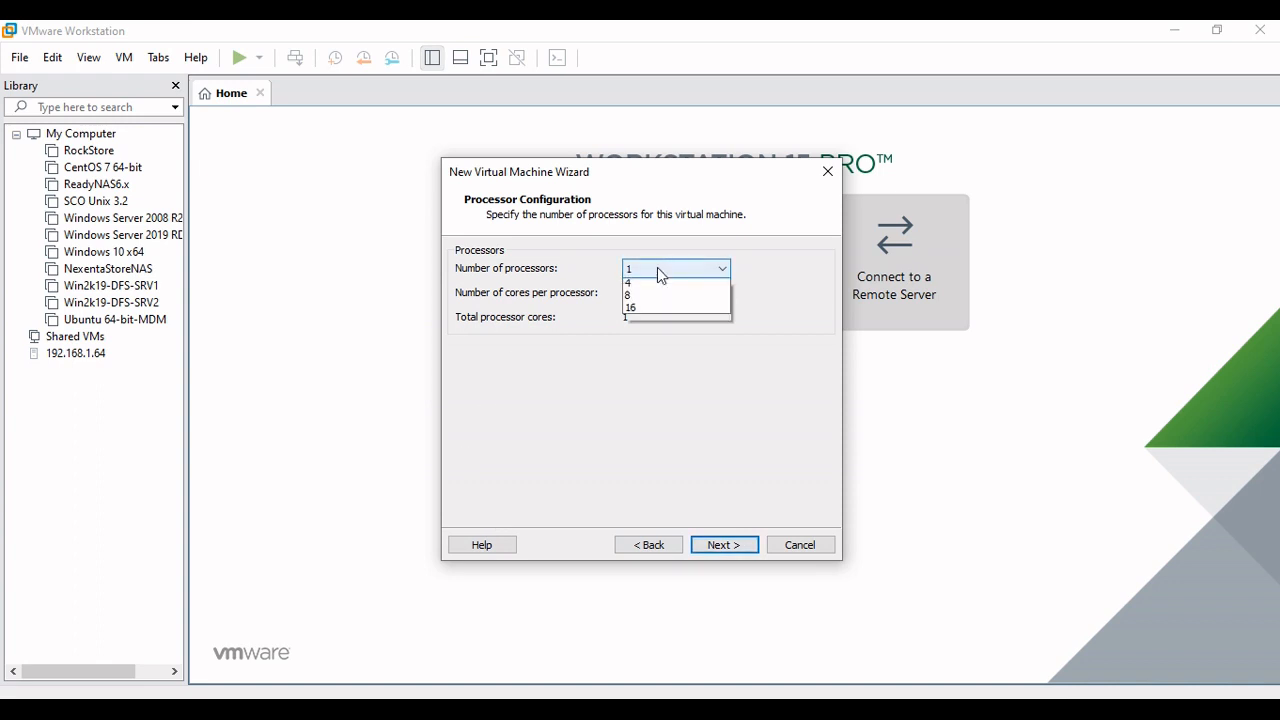
pyautogui.click(646, 299)
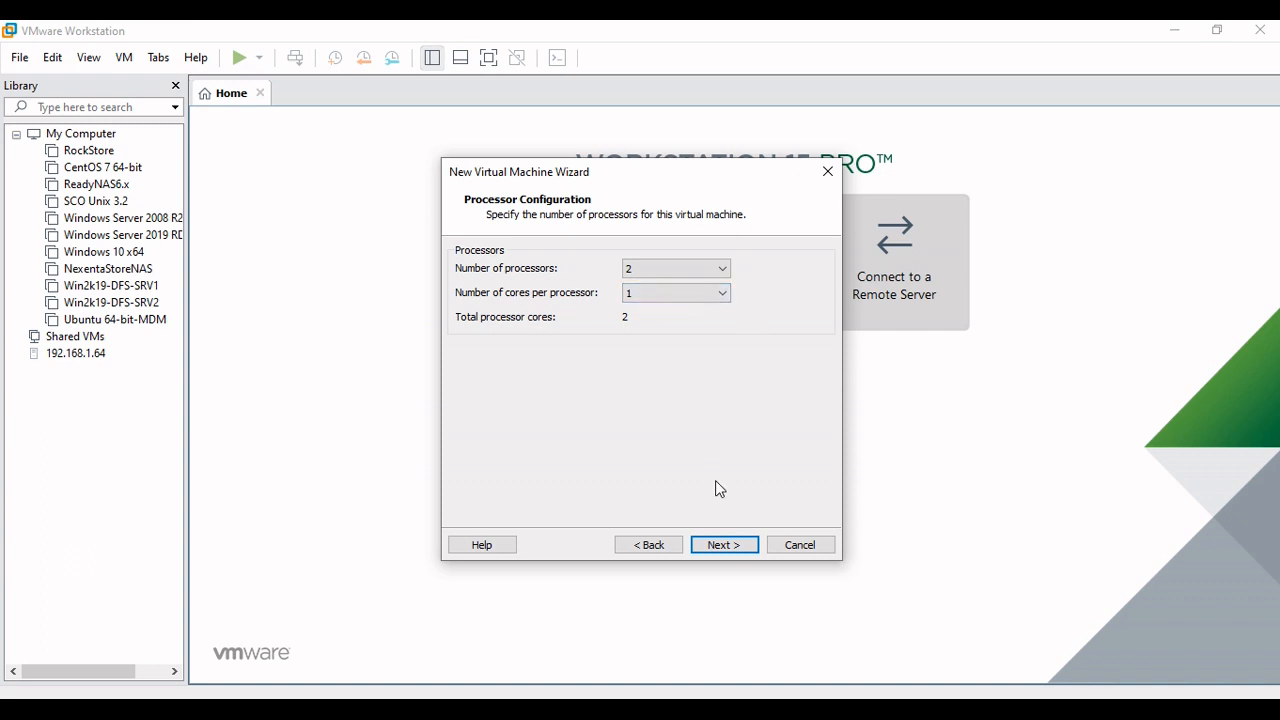
pyautogui.click(724, 545)
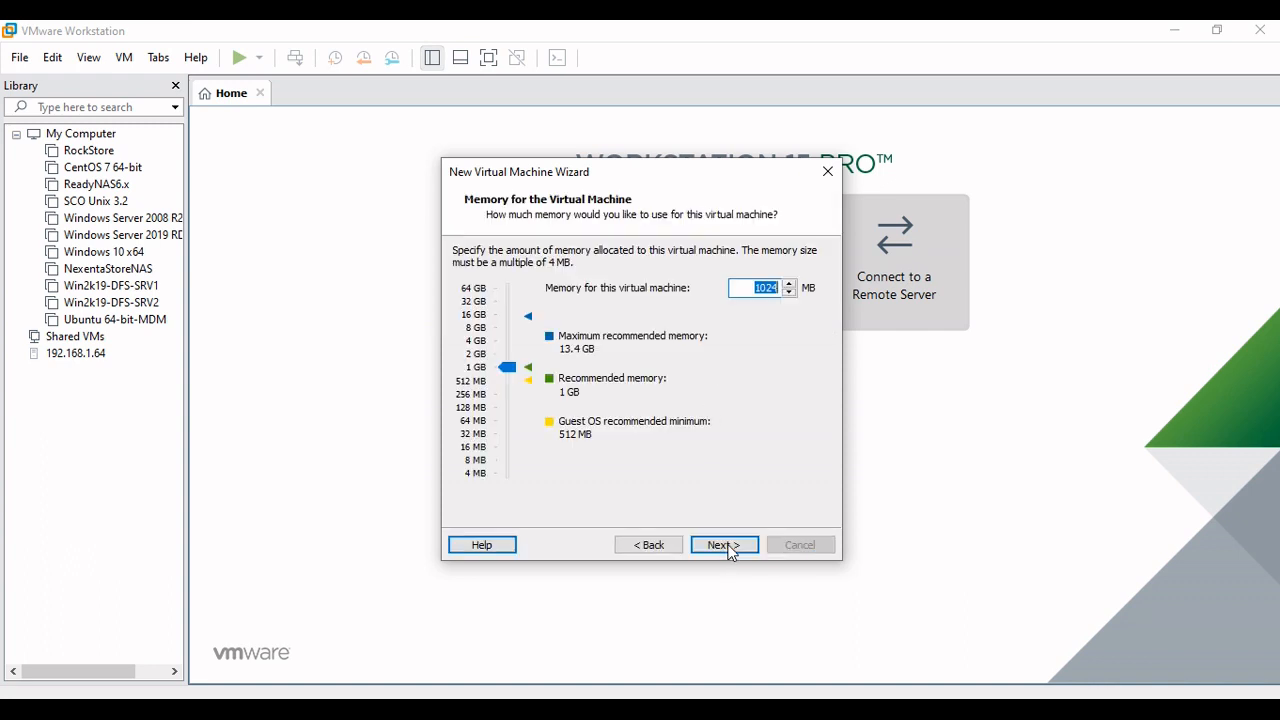
# Set the memory for the virtual machine to 4096 MB
pyautogui.moveTo(508, 368); pyautogui.dragTo(513, 348)
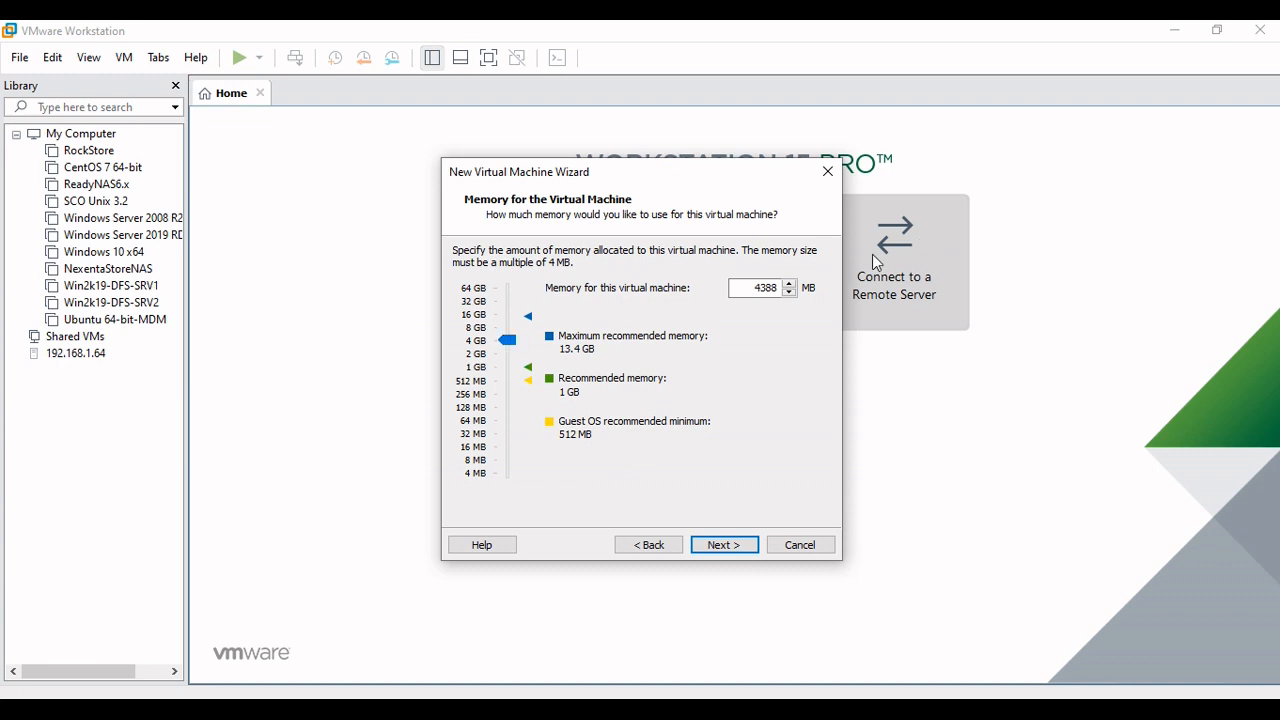
pyautogui.moveTo(749, 288); pyautogui.dragTo(788, 287)
pyautogui.write('4096')
pyautogui.click(724, 545)
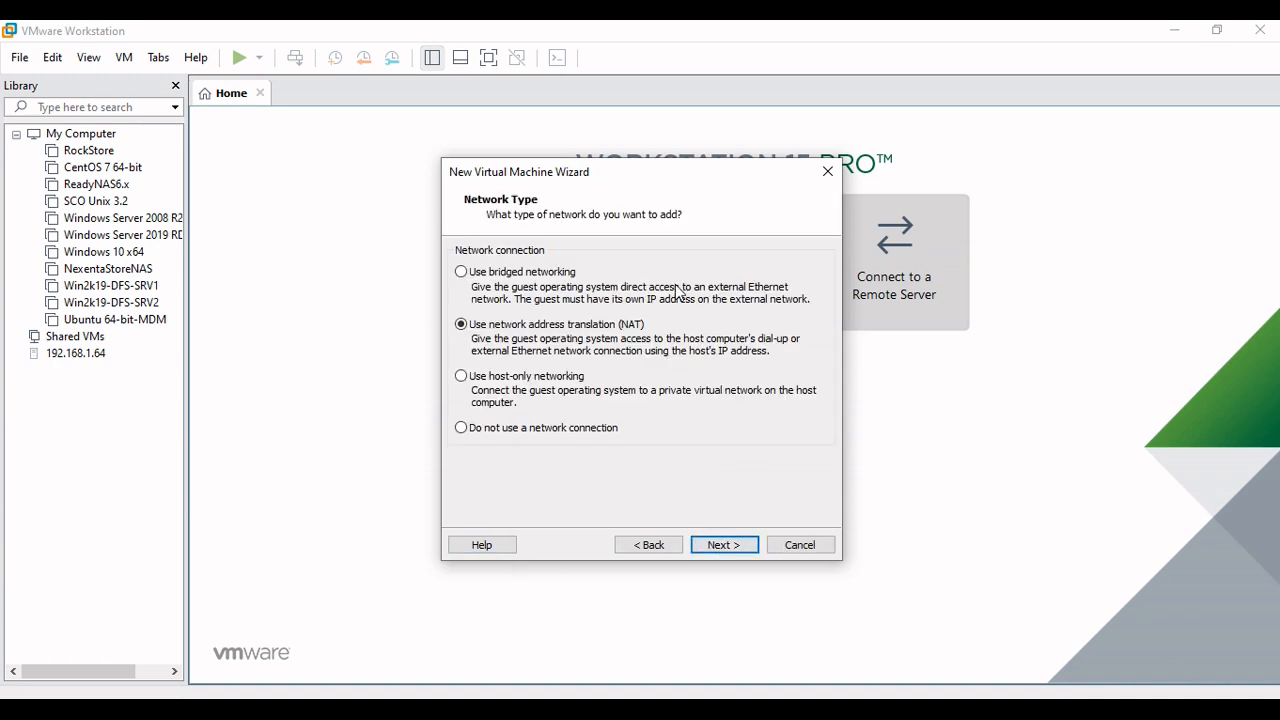
# Accept NAT networking, the LSI Logic controller and the SCSI disk type, and choose to create a new virtual disk
pyautogui.click(722, 547)
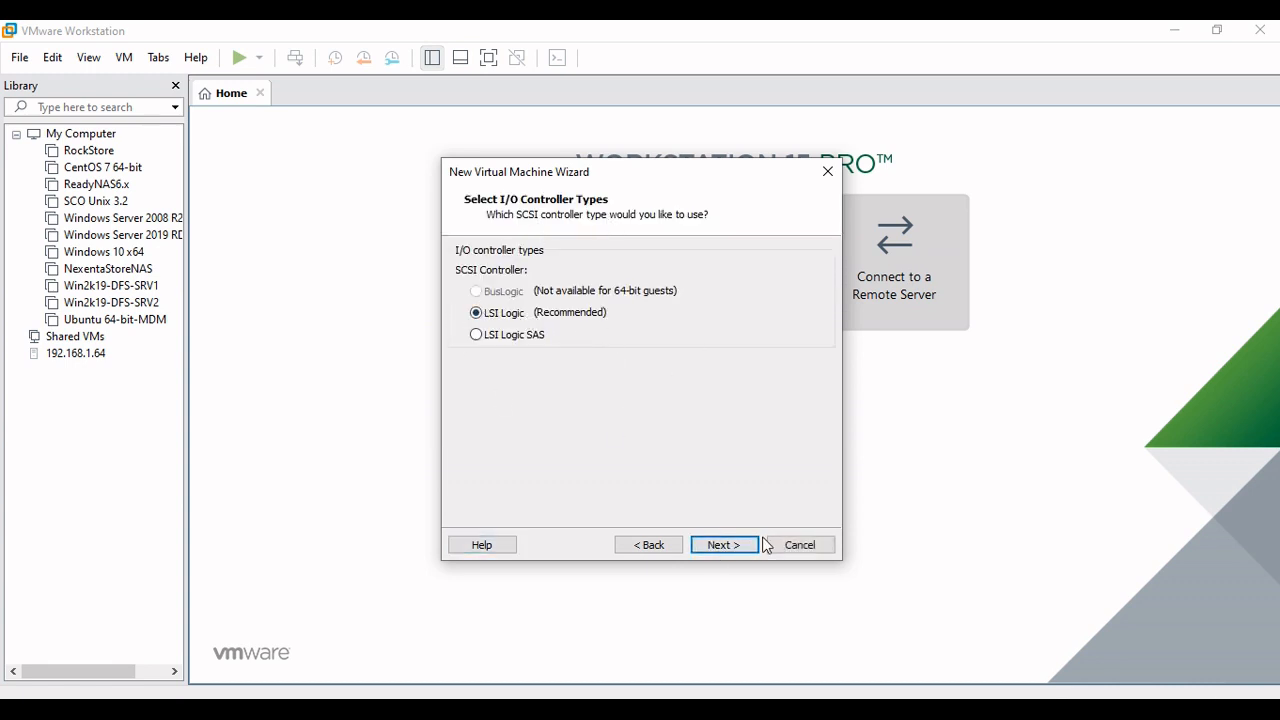
pyautogui.click(722, 545)
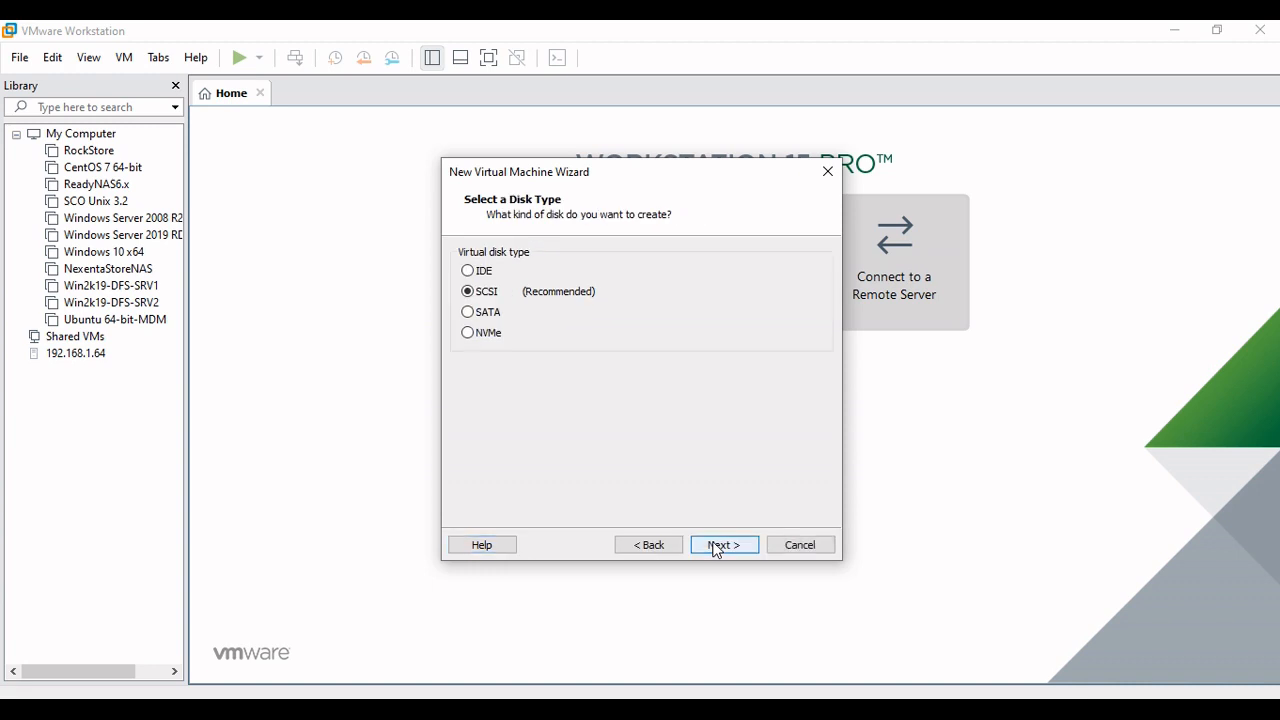
pyautogui.click(716, 547)
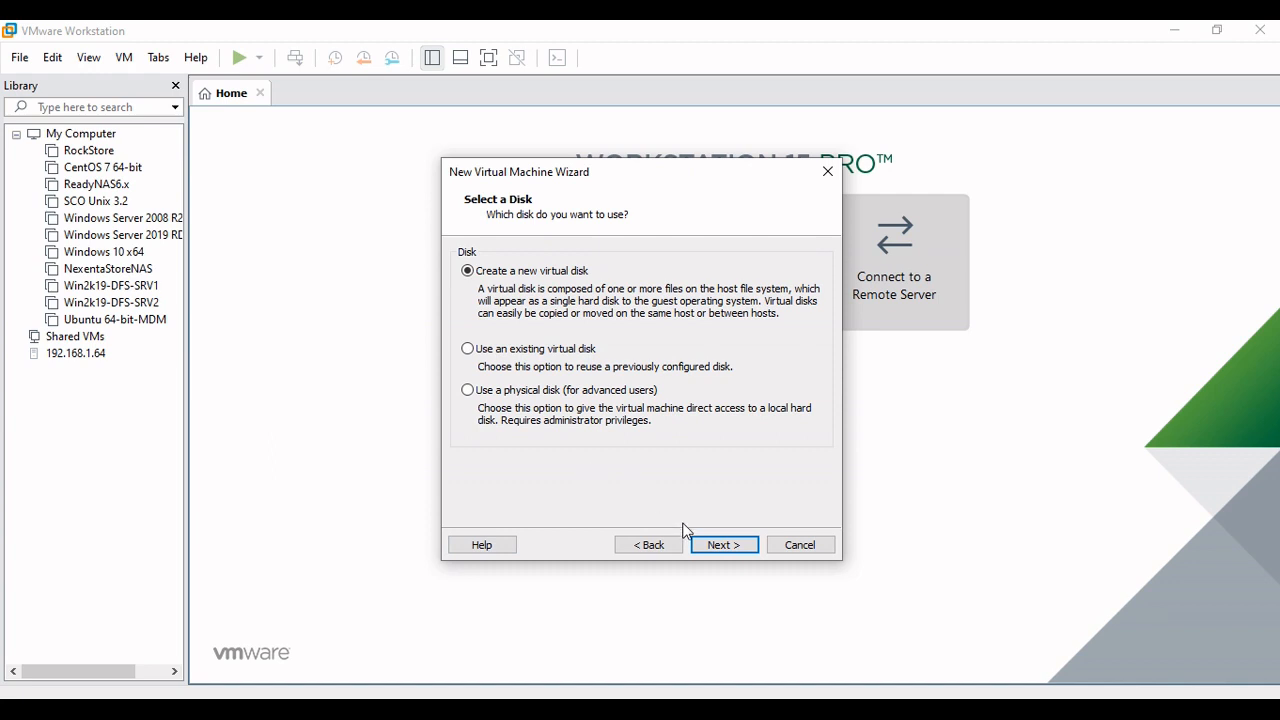
pyautogui.click(721, 546)
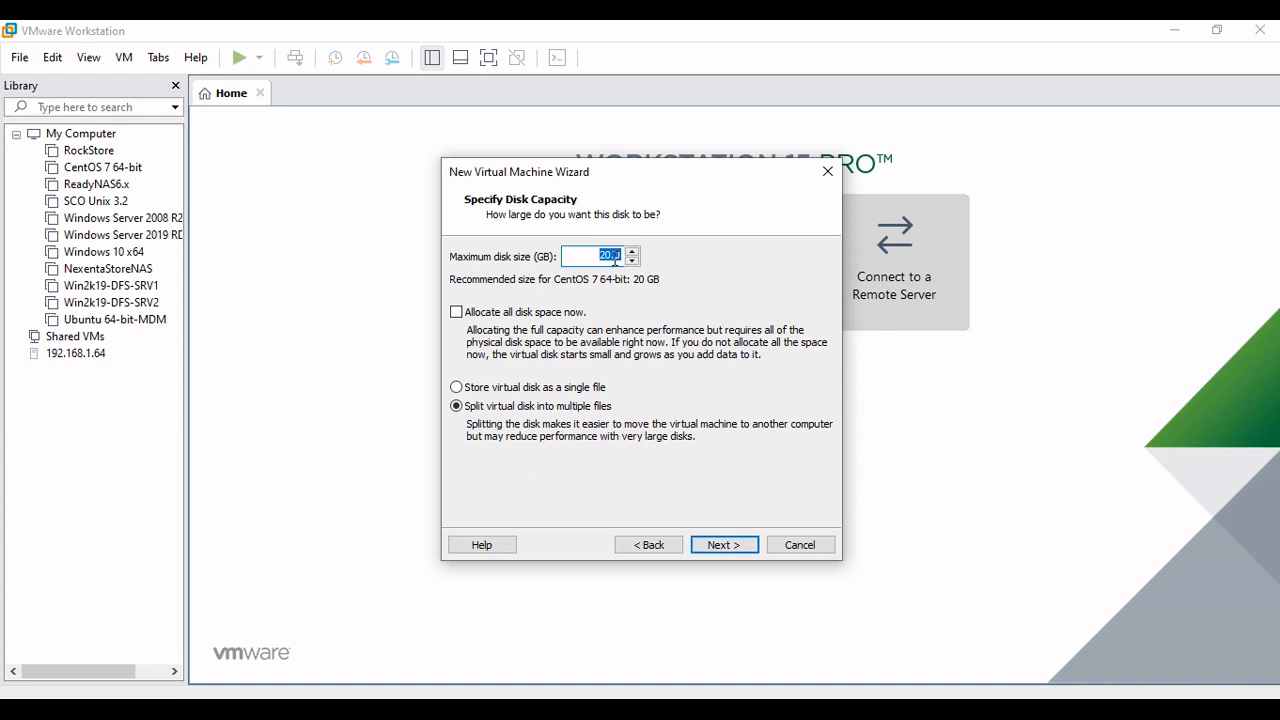
# Set the maximum disk size to 80 GB stored as a single file, keep the default disk file name, and finish creating the virtual machine
pyautogui.write('80')
pyautogui.click(504, 390)
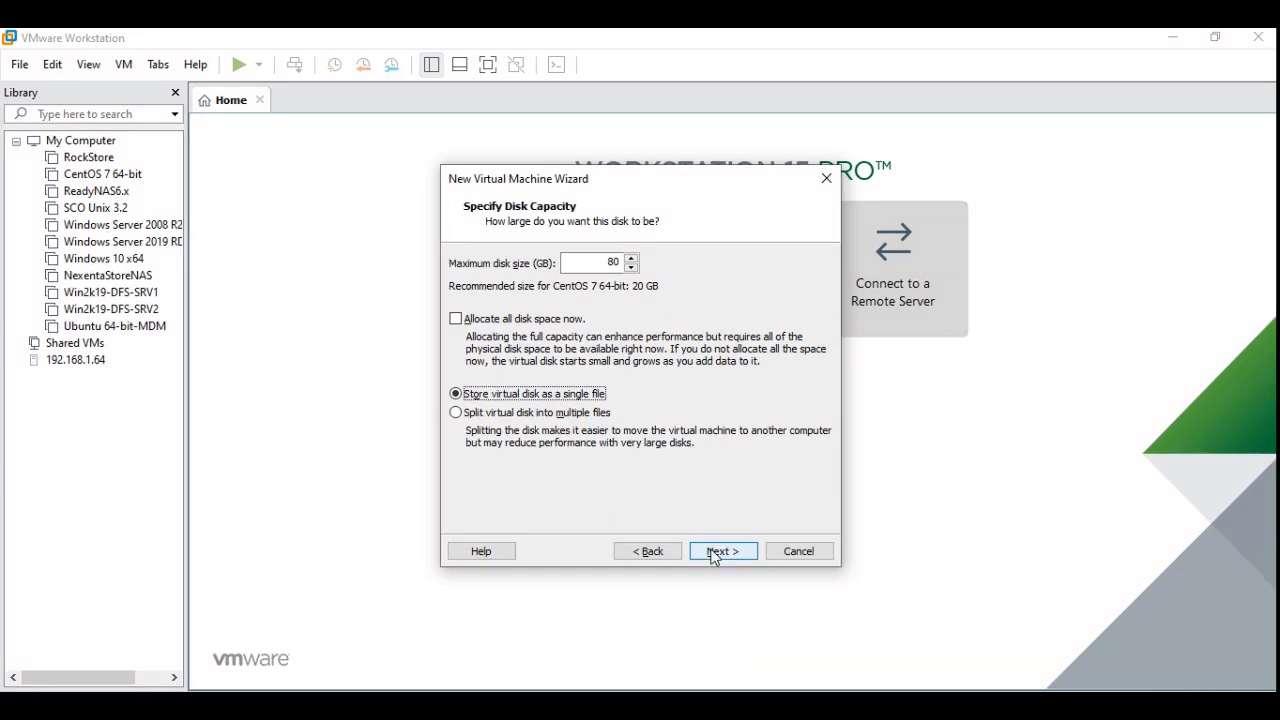
pyautogui.click(714, 552)
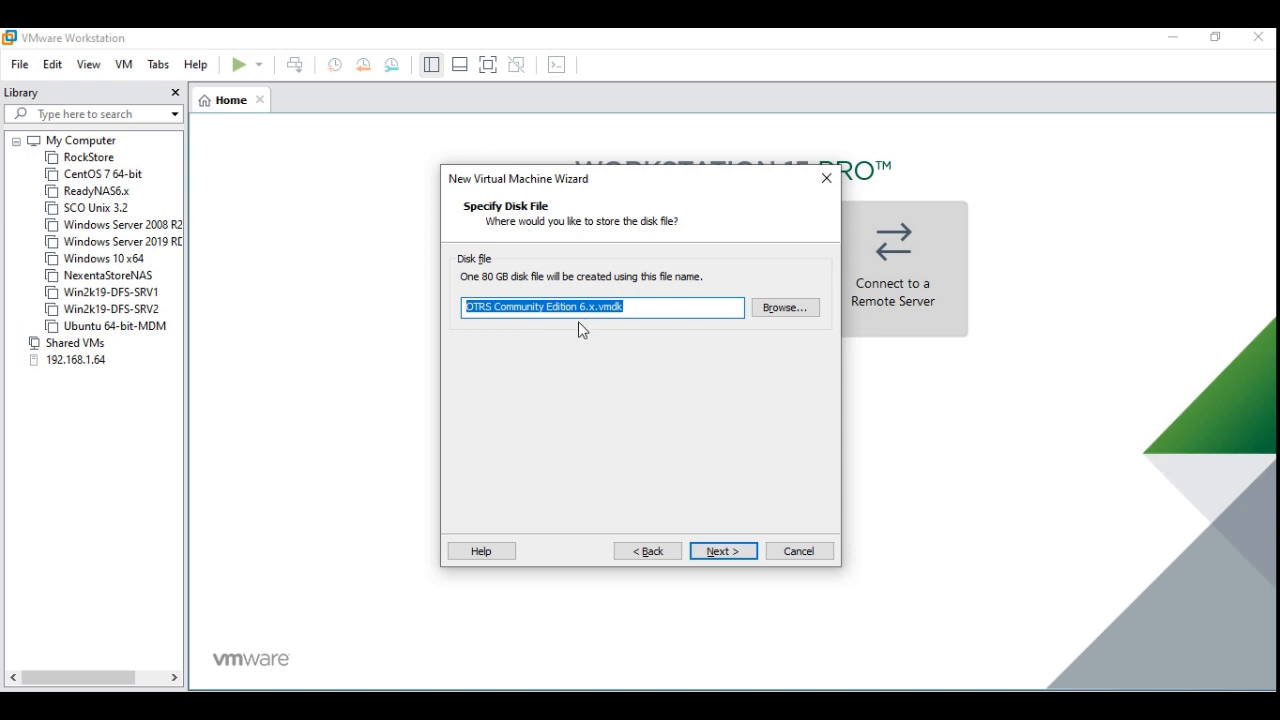
pyautogui.click(724, 552)
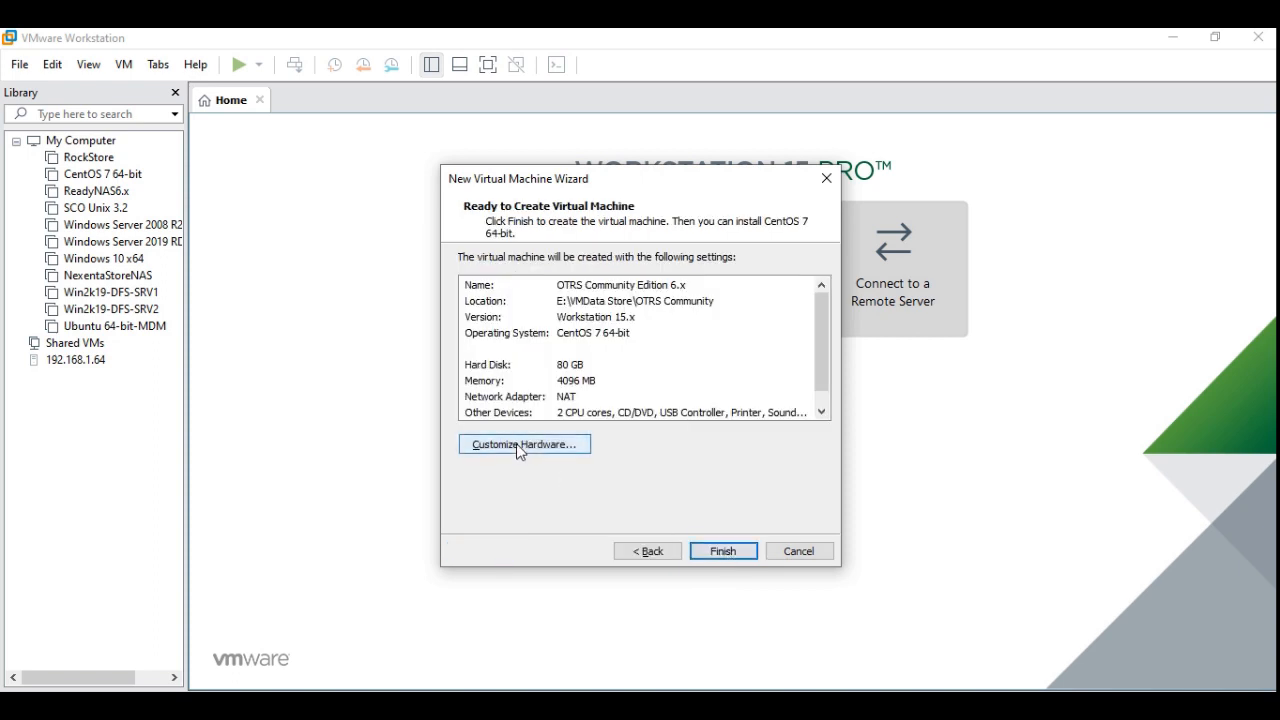
pyautogui.click(706, 548)
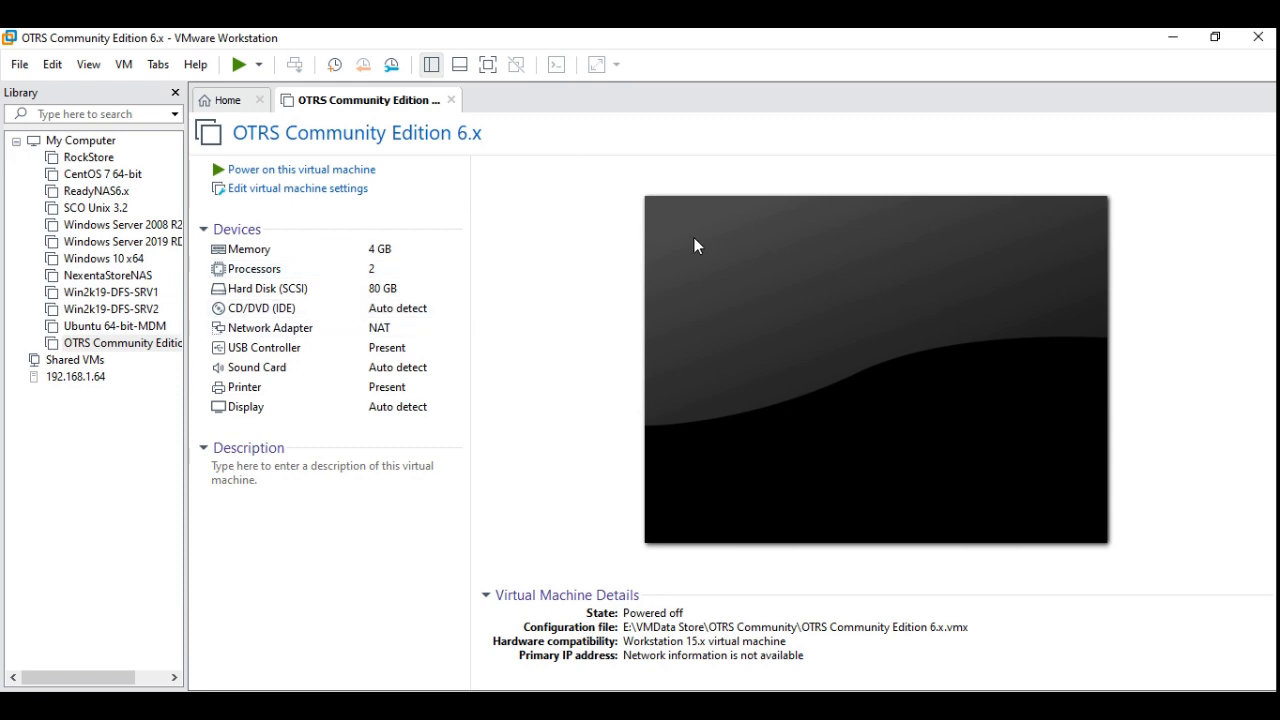
# Attach the CentOS-7-x86_64 Minimal ISO from E:\Softwares\OS to the virtual machine's CD/DVD drive and power on the machine
pyautogui.click(329, 199)
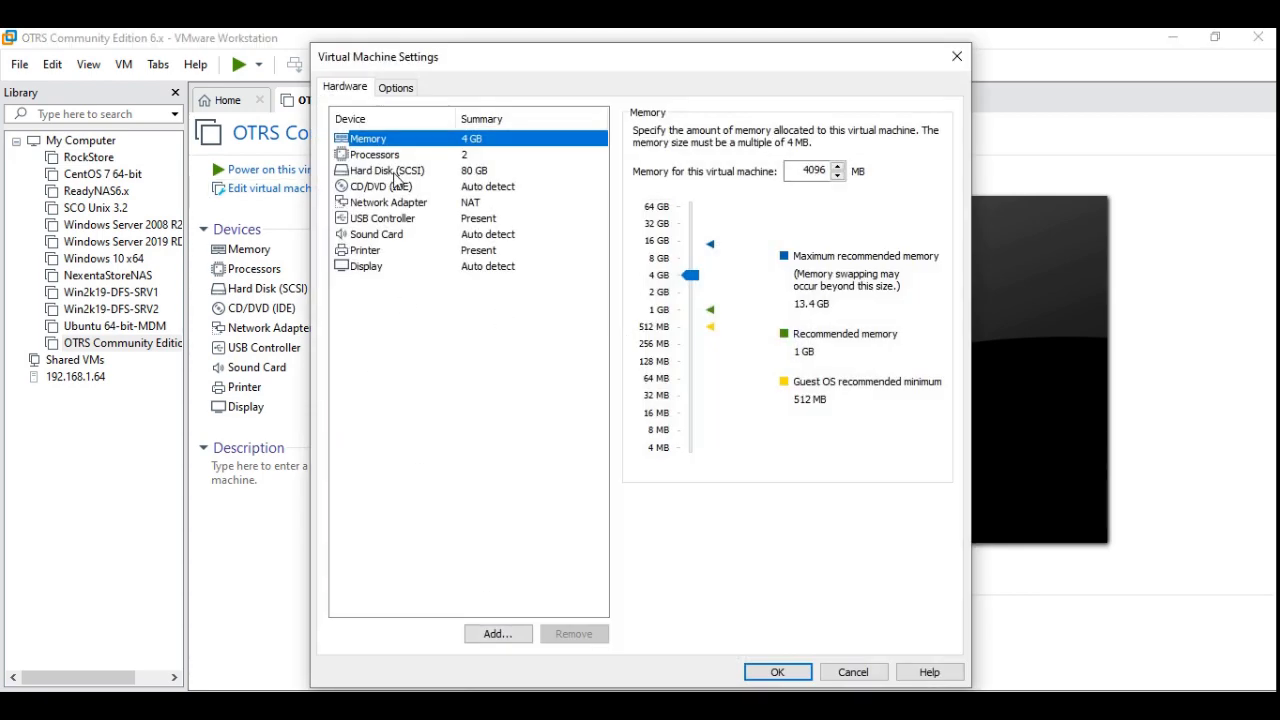
pyautogui.click(478, 204)
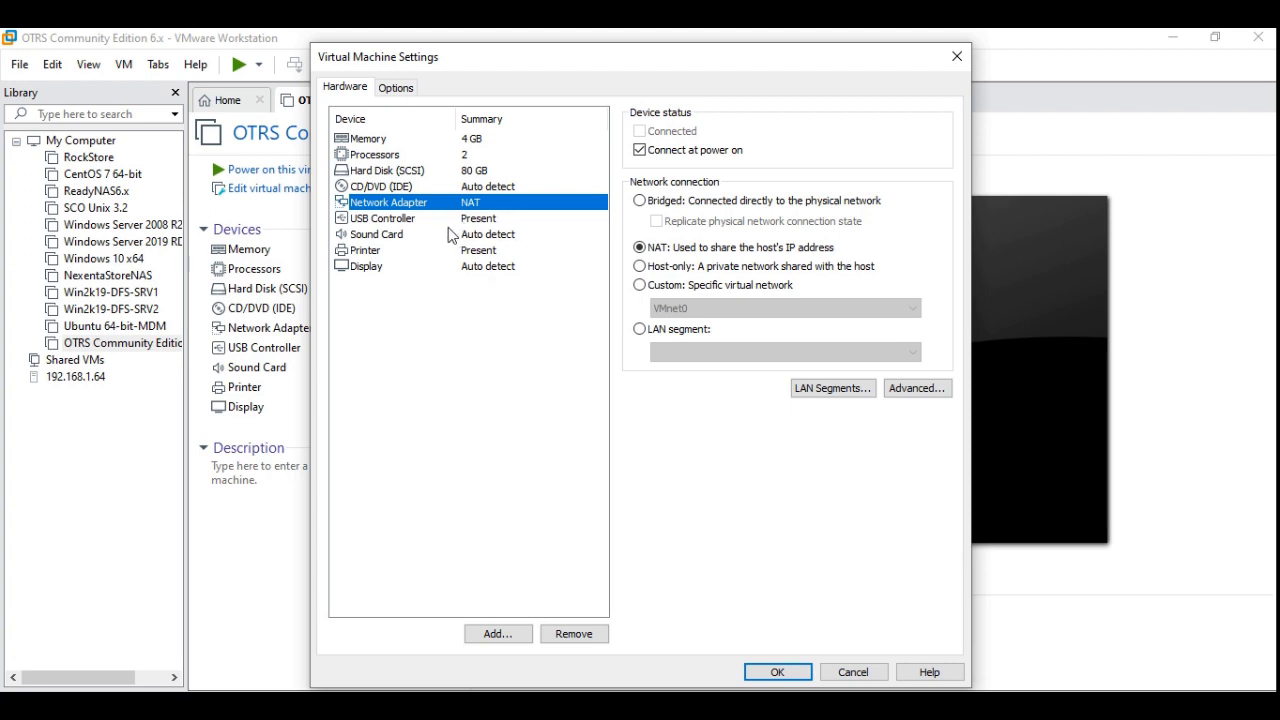
pyautogui.click(399, 188)
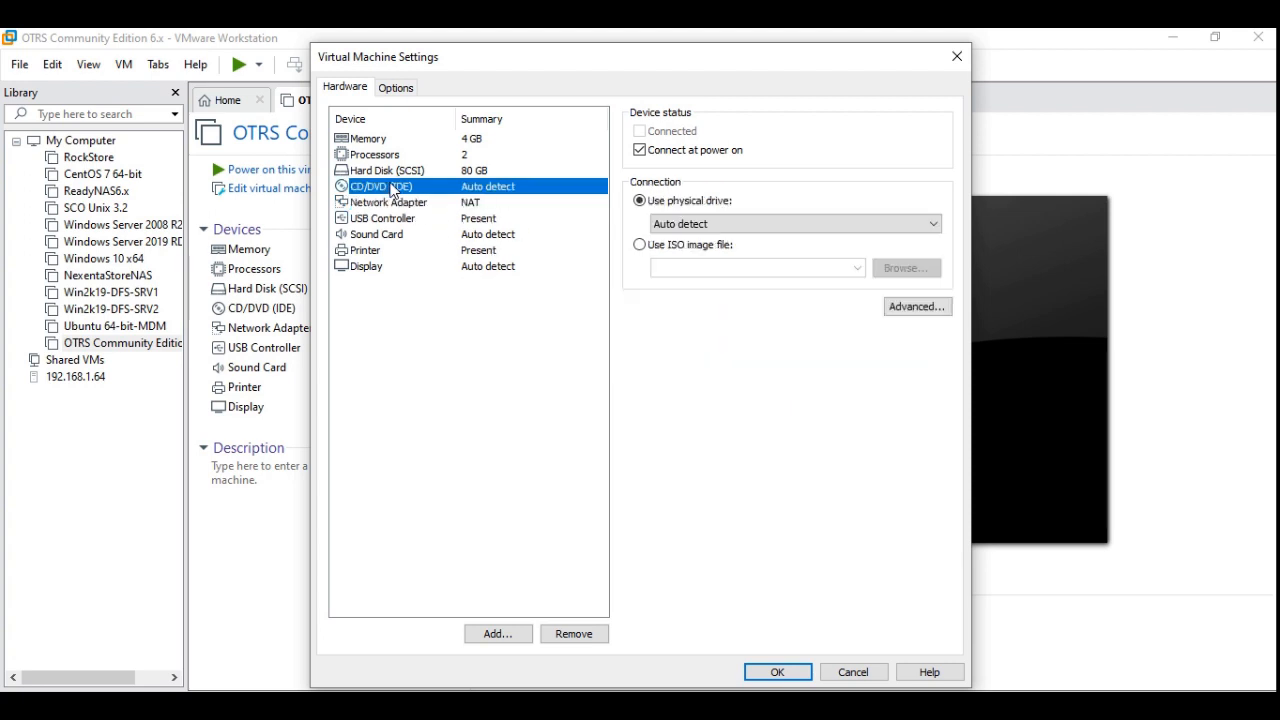
pyautogui.click(641, 246)
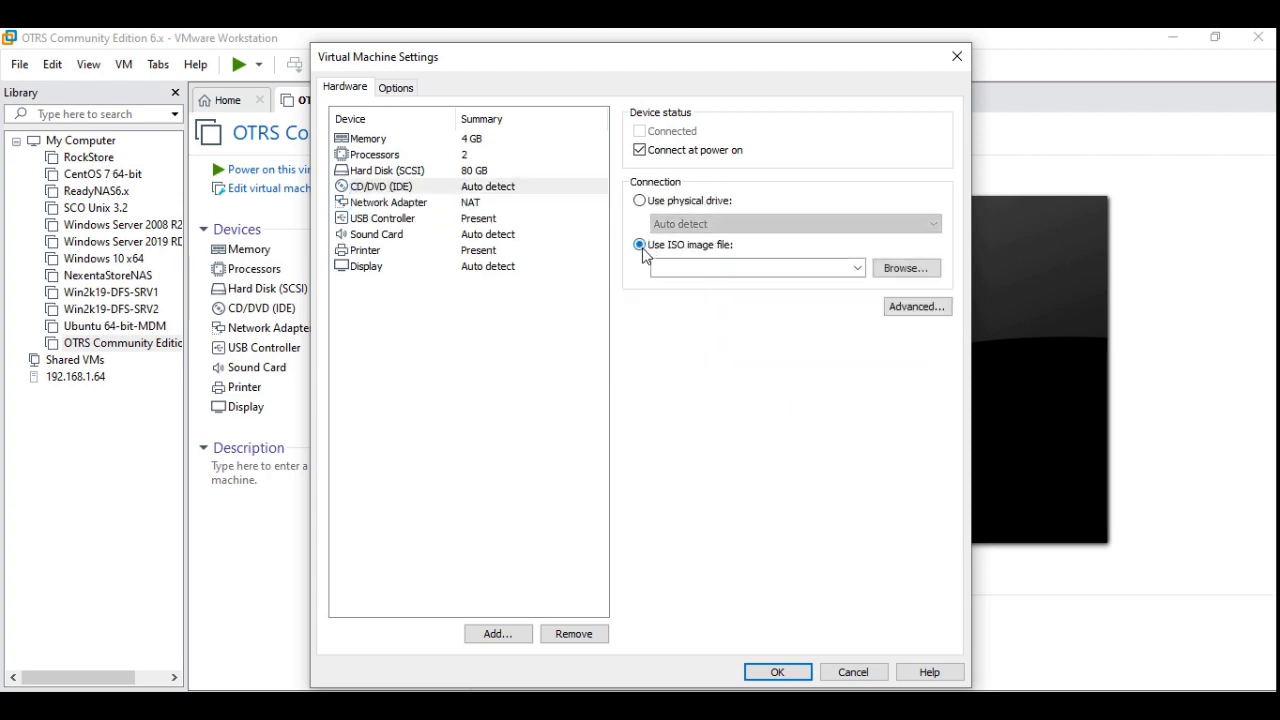
pyautogui.click(918, 268)
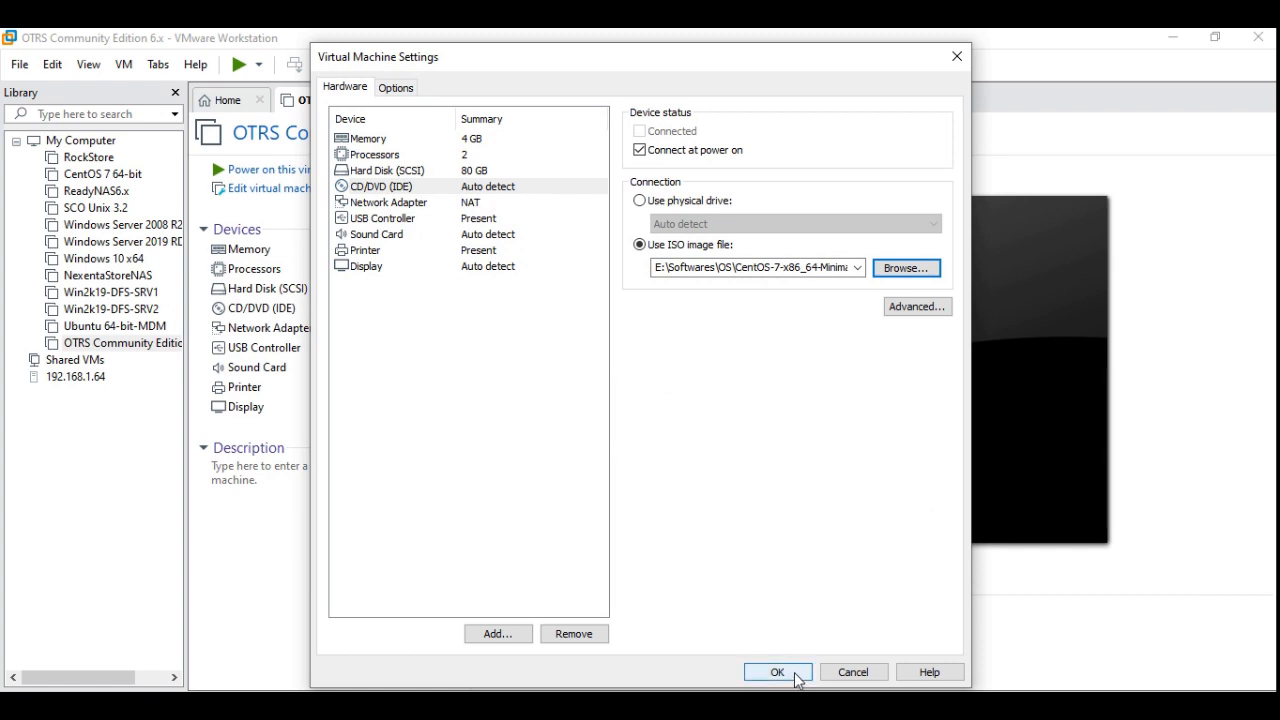
pyautogui.click(783, 674)
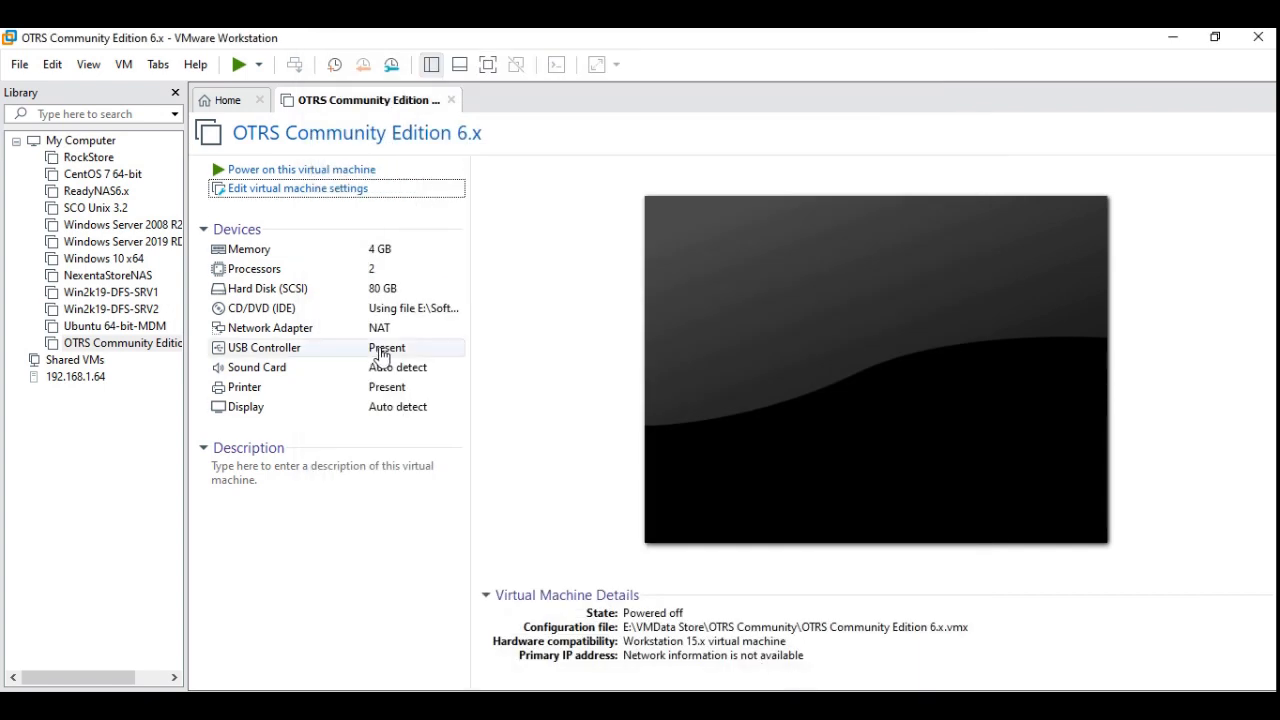
pyautogui.click(248, 172)
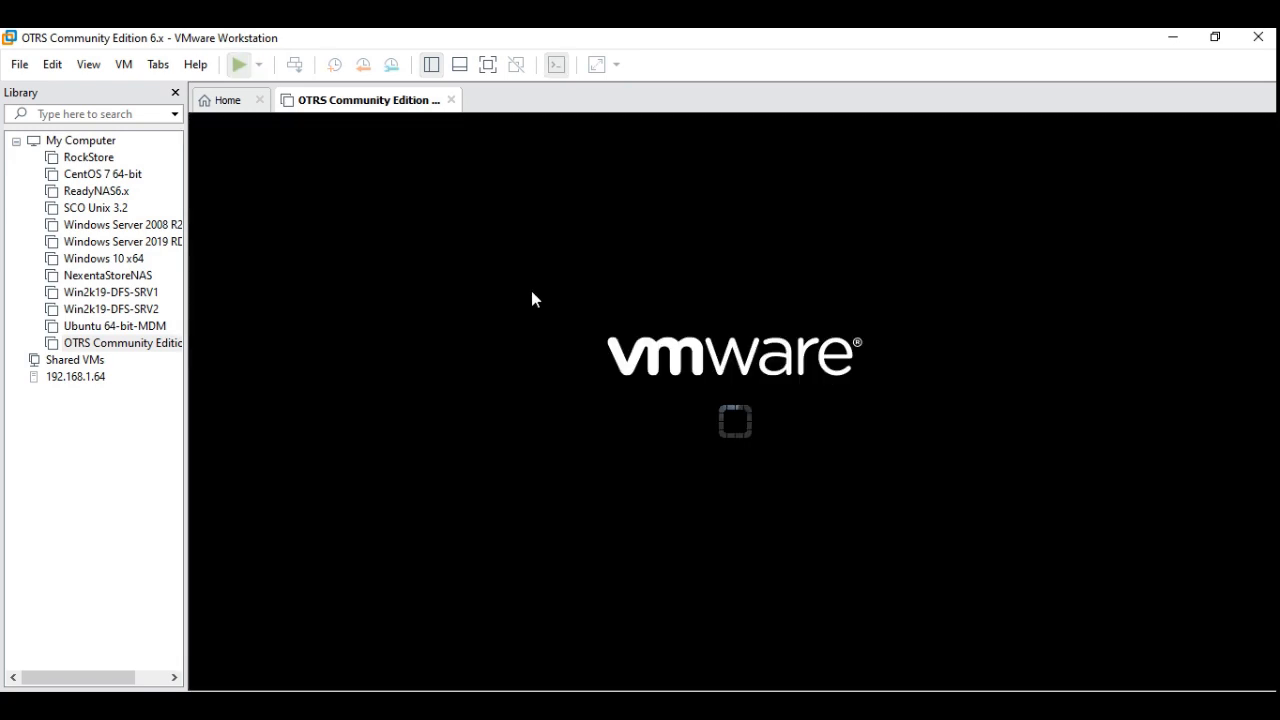
# Show the virtual machine in full screen and start the Install CentOS 7 boot option
pyautogui.click(488, 66)
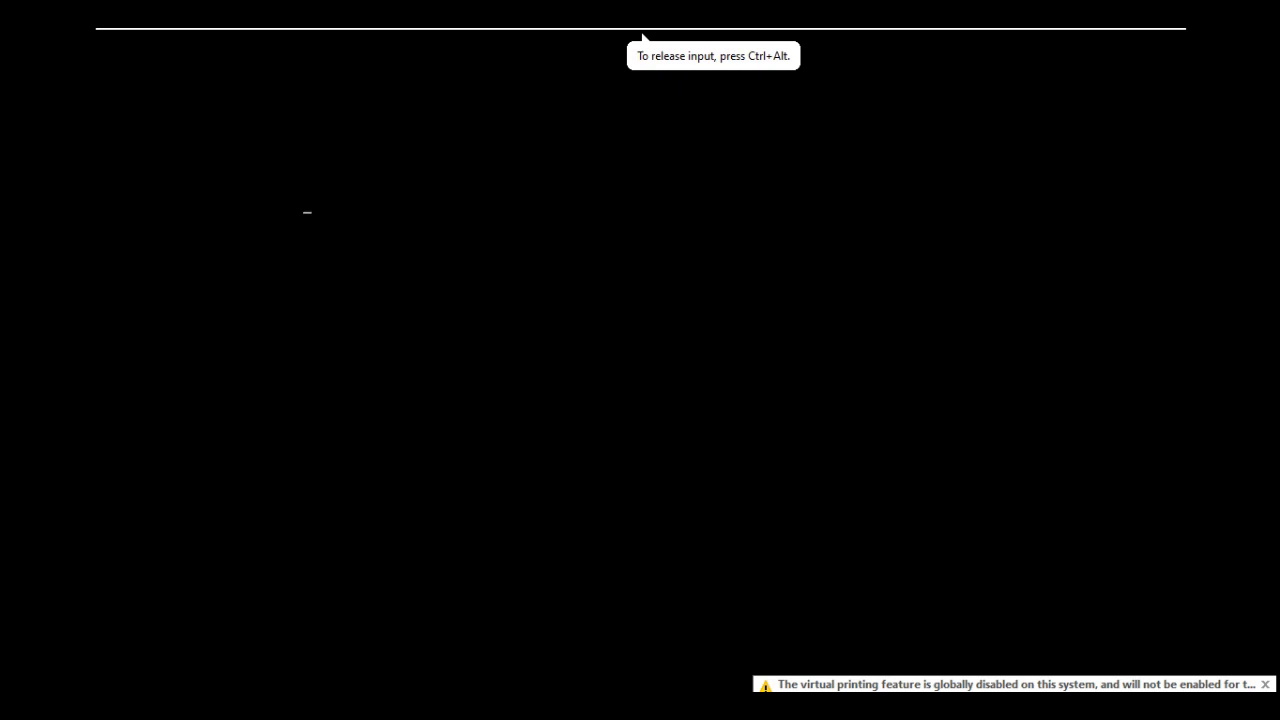
pyautogui.press('Down')
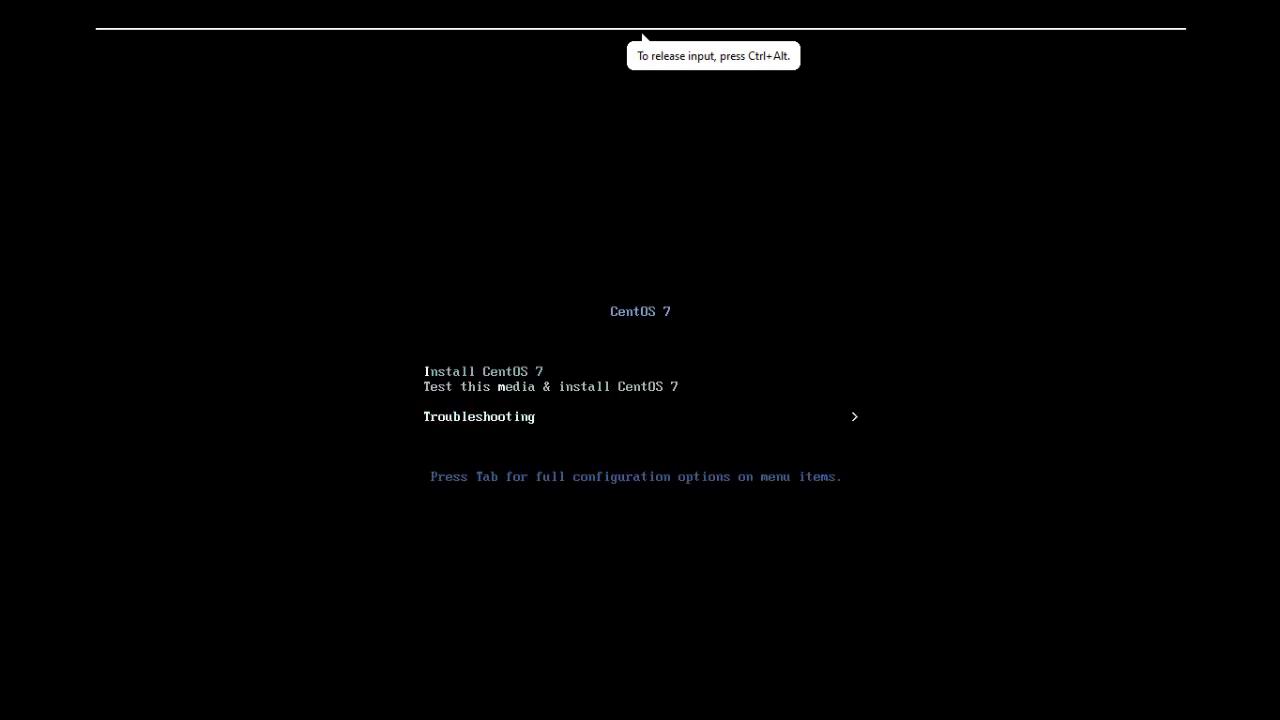
pyautogui.press('Up')
pyautogui.press('Up')
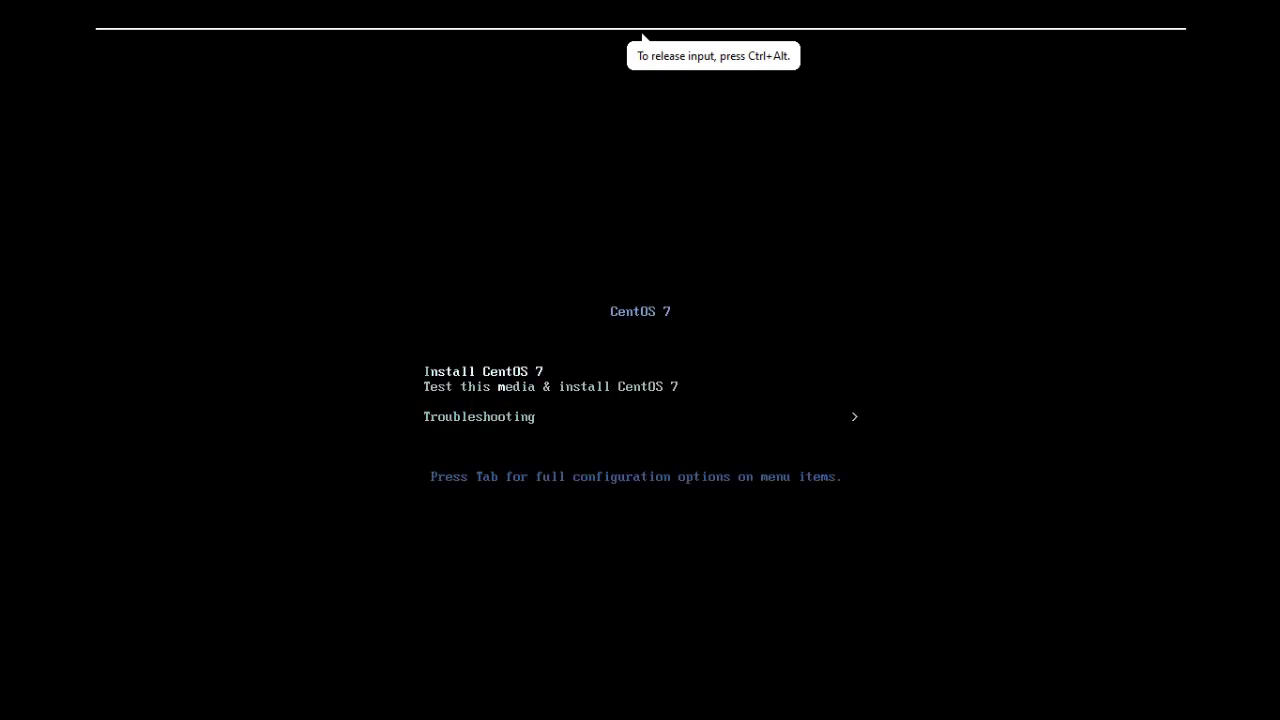
pyautogui.press('Down')
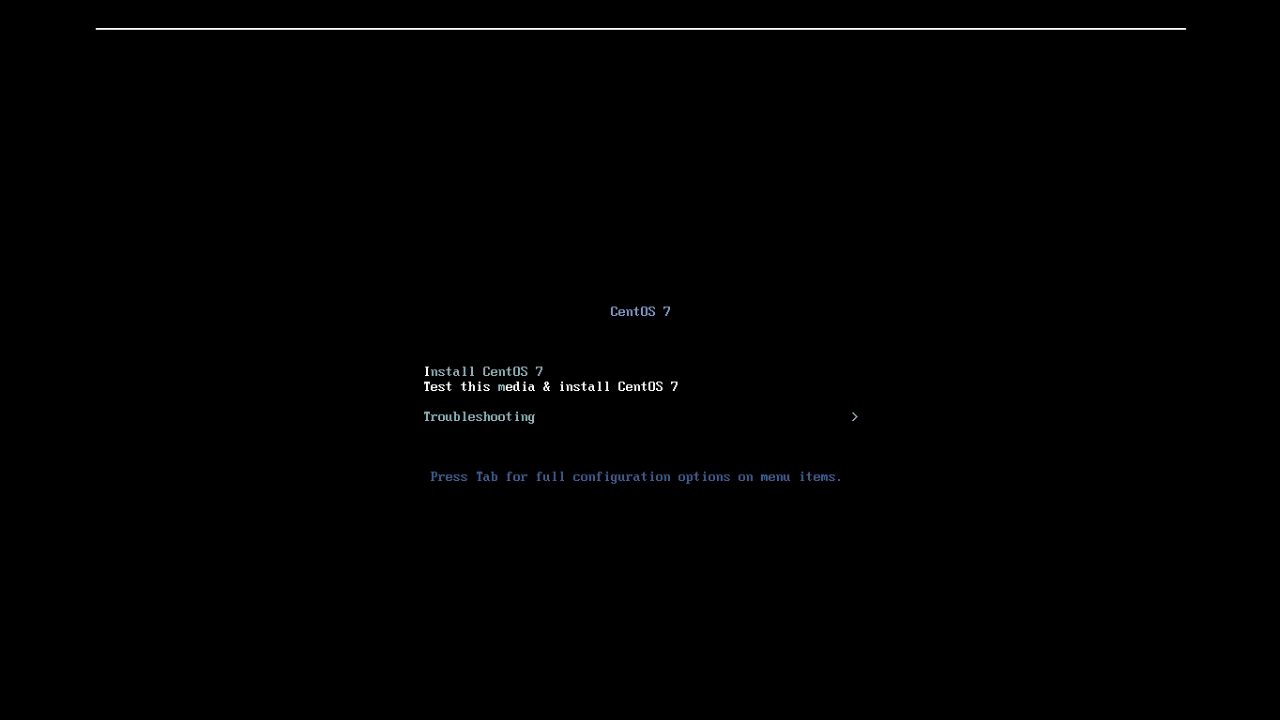
pyautogui.press('Down')
pyautogui.press('Up')
pyautogui.press('Up')
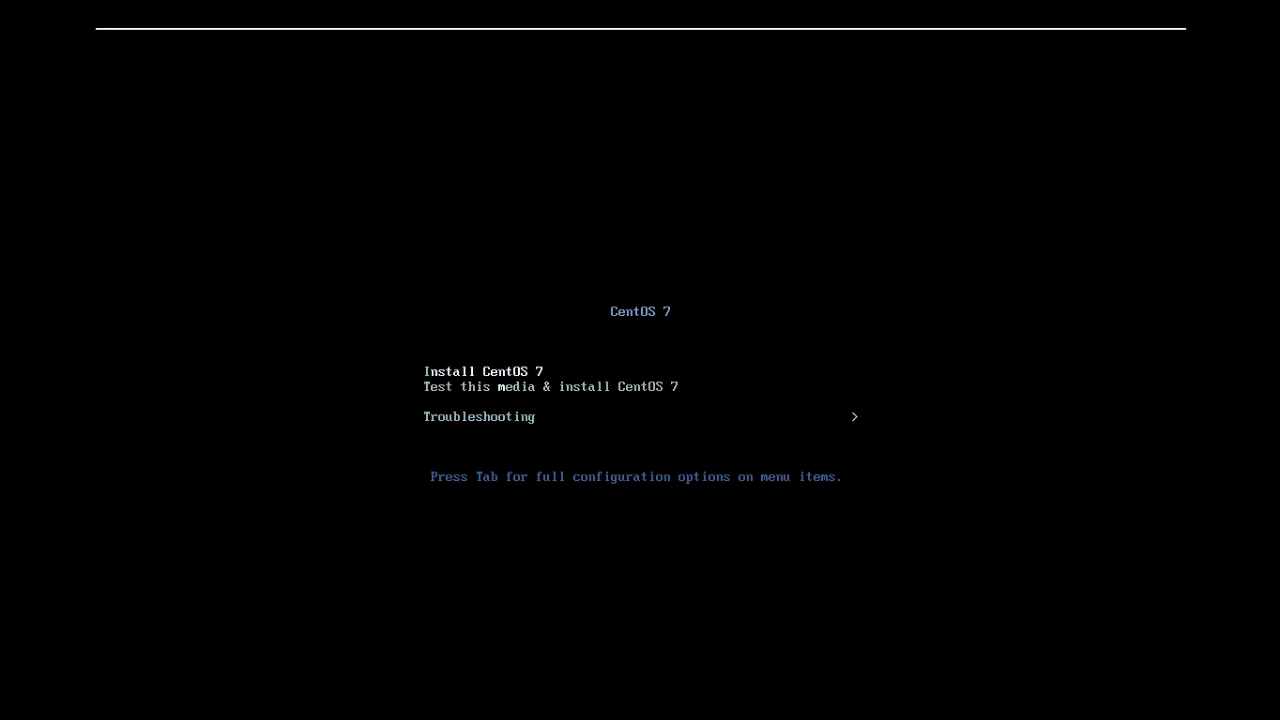
pyautogui.press('Return')
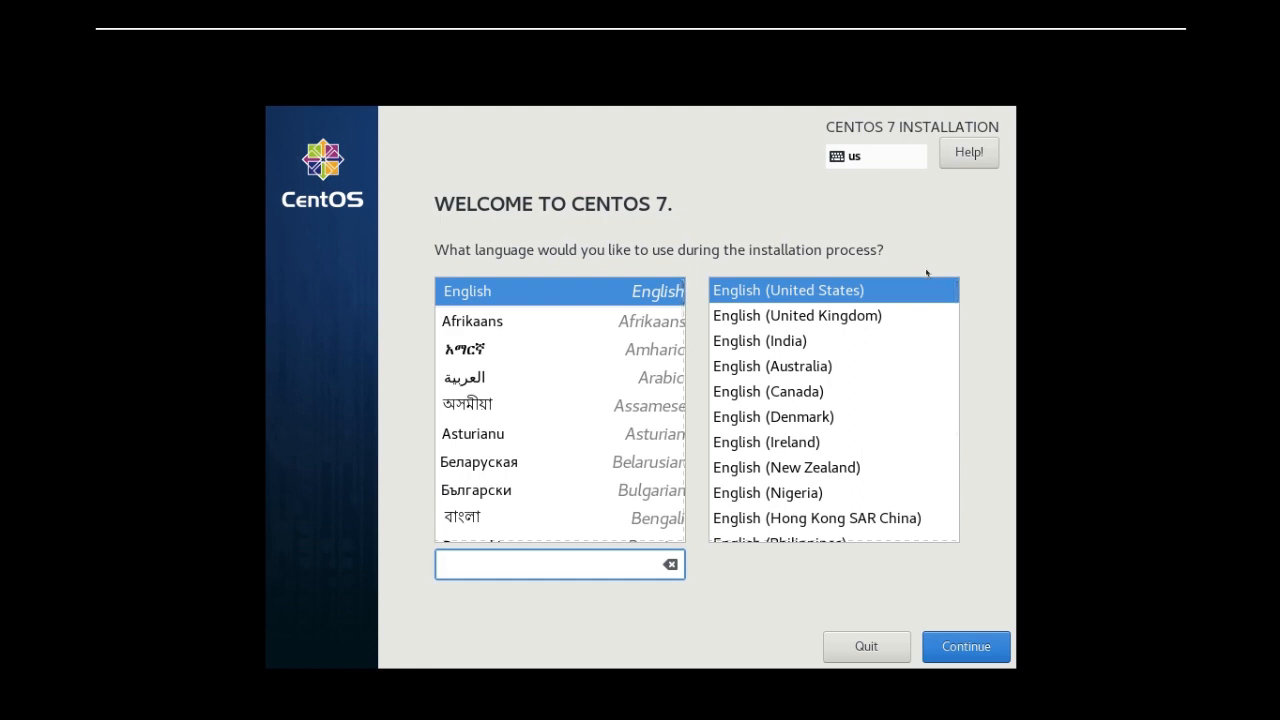
# Accept English (United States) as the installation language and set the time zone to Asia/Kolkata
pyautogui.click(970, 658)
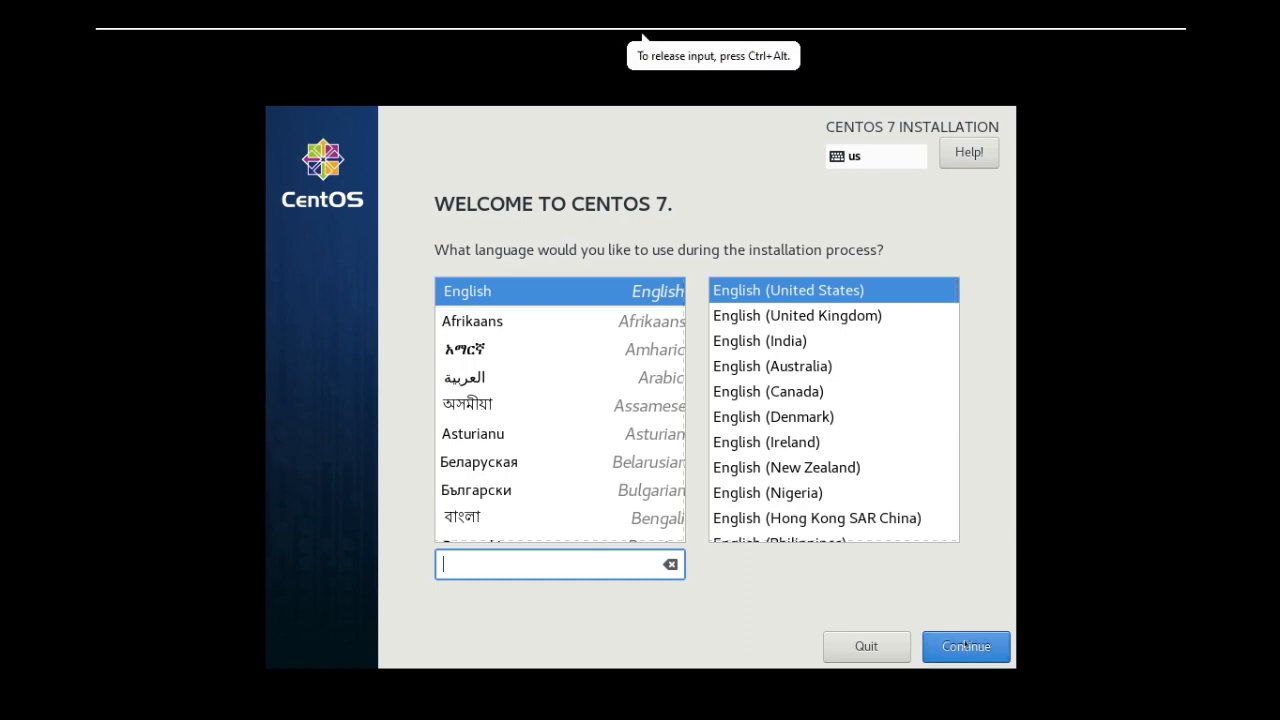
pyautogui.click(964, 644)
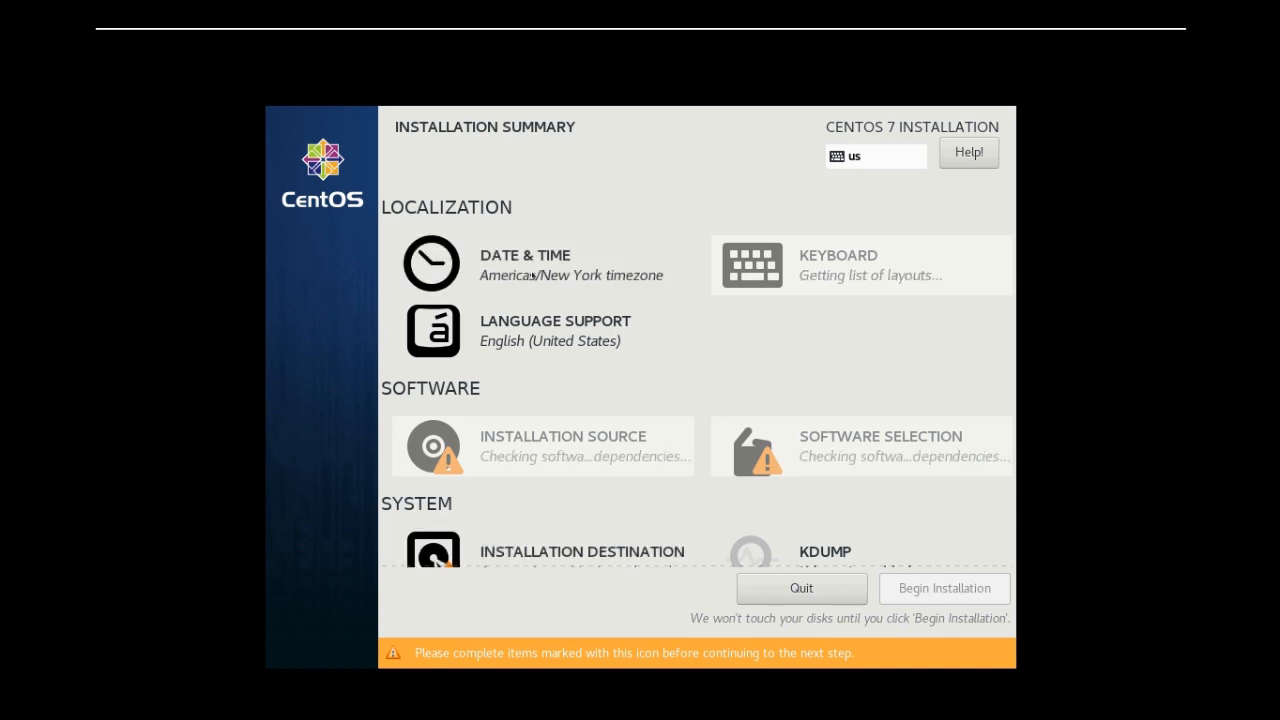
pyautogui.click(533, 275)
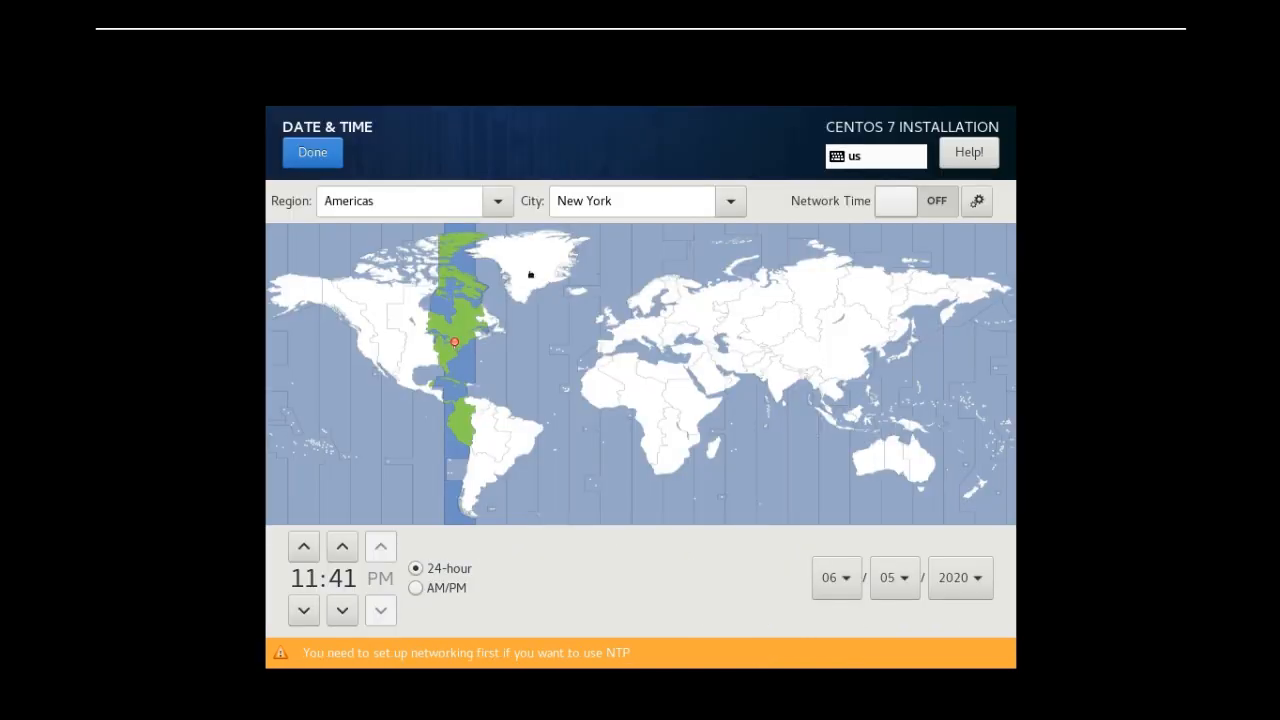
pyautogui.click(787, 384)
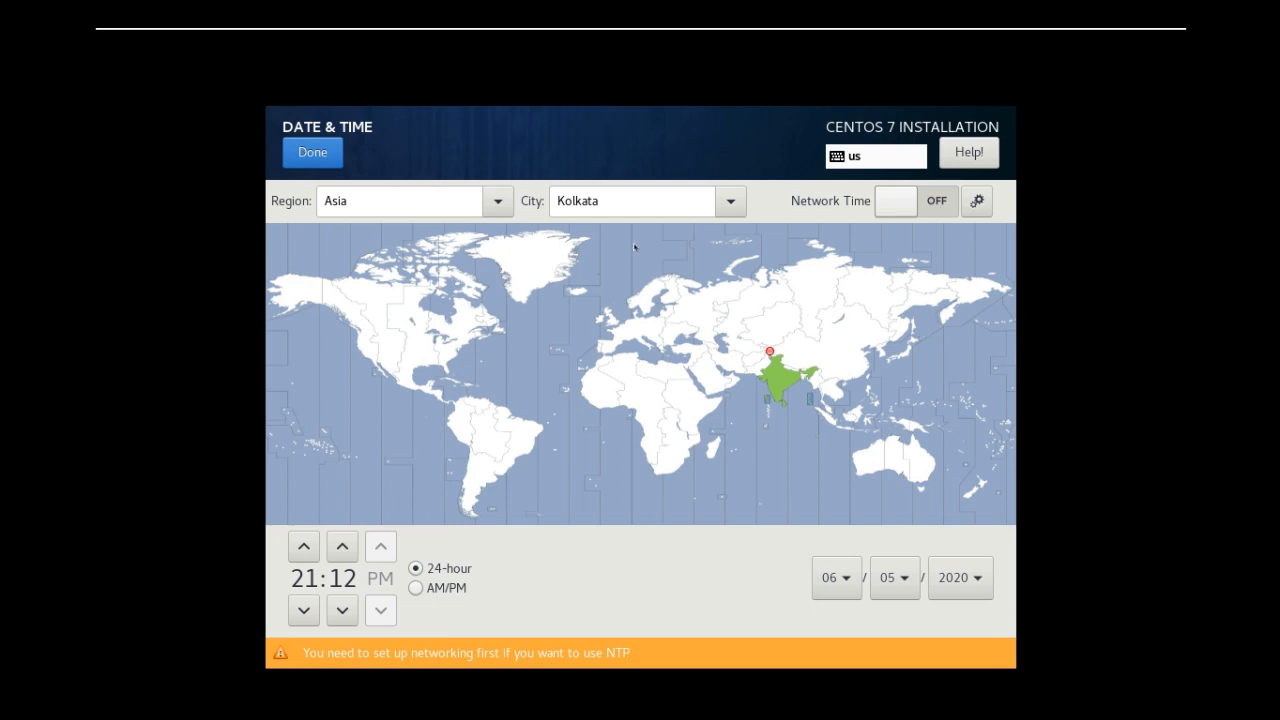
pyautogui.click(306, 155)
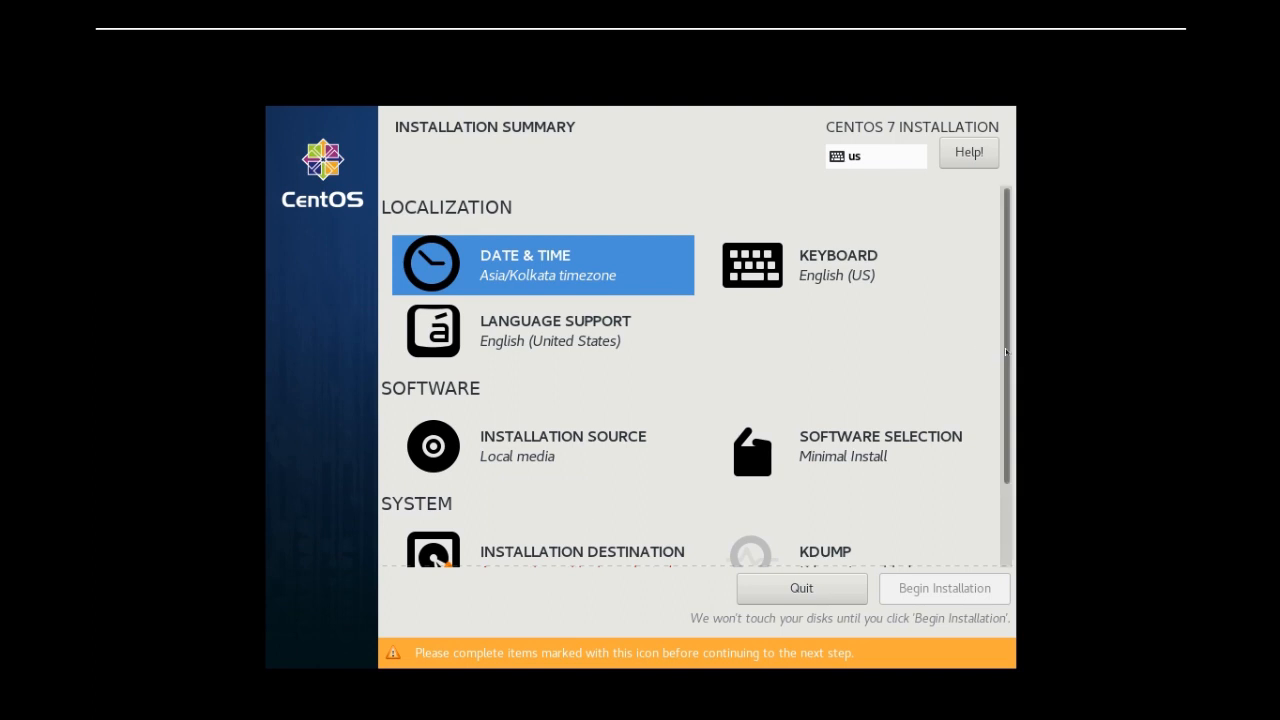
# Confirm the 80 GiB VMware virtual disk as the installation destination with automatic partitioning
pyautogui.scroll(-2, 1000, 351)
pyautogui.click(563, 473)
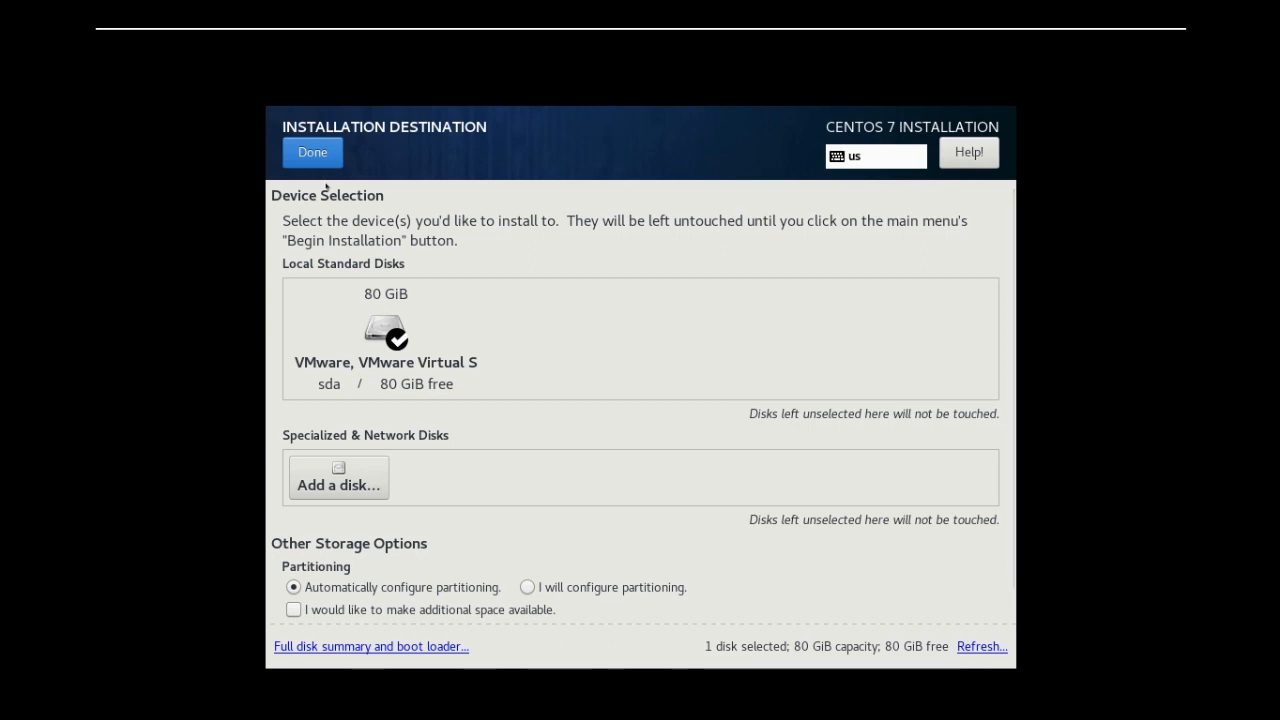
pyautogui.click(313, 155)
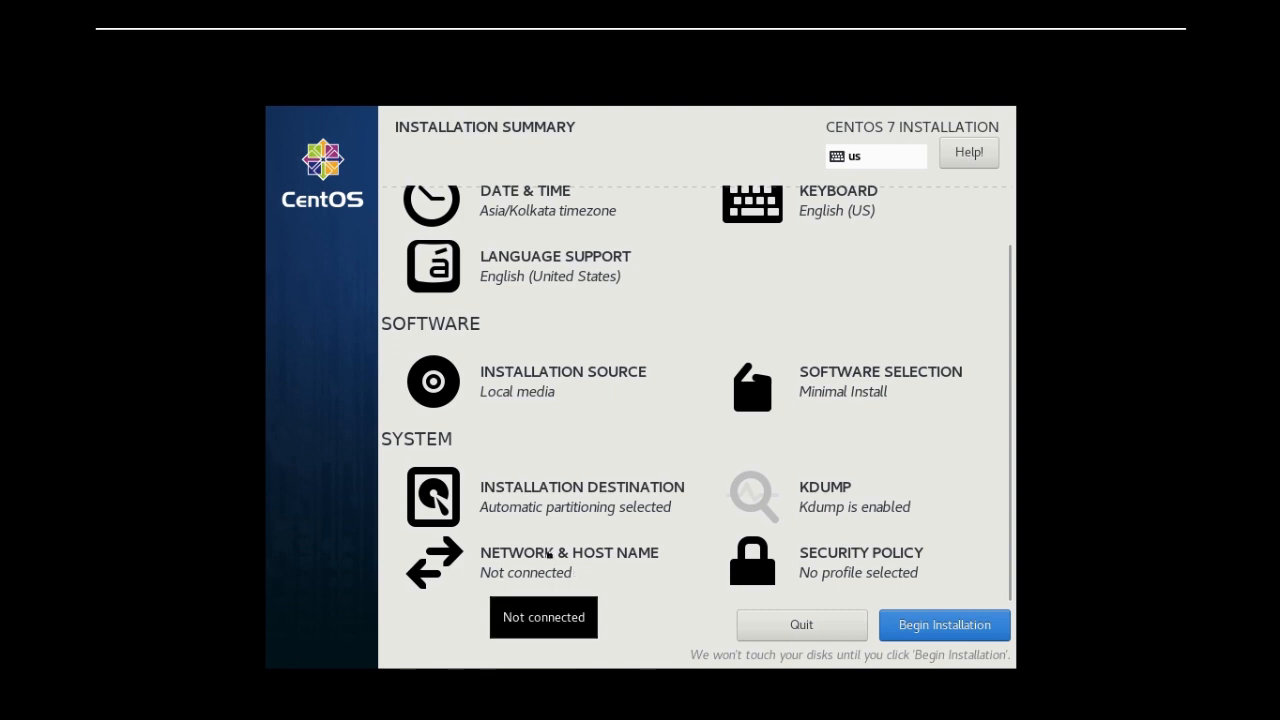
# Turn on the Ethernet (ens33) interface and set it to connect automatically when the network is available
pyautogui.click(549, 555)
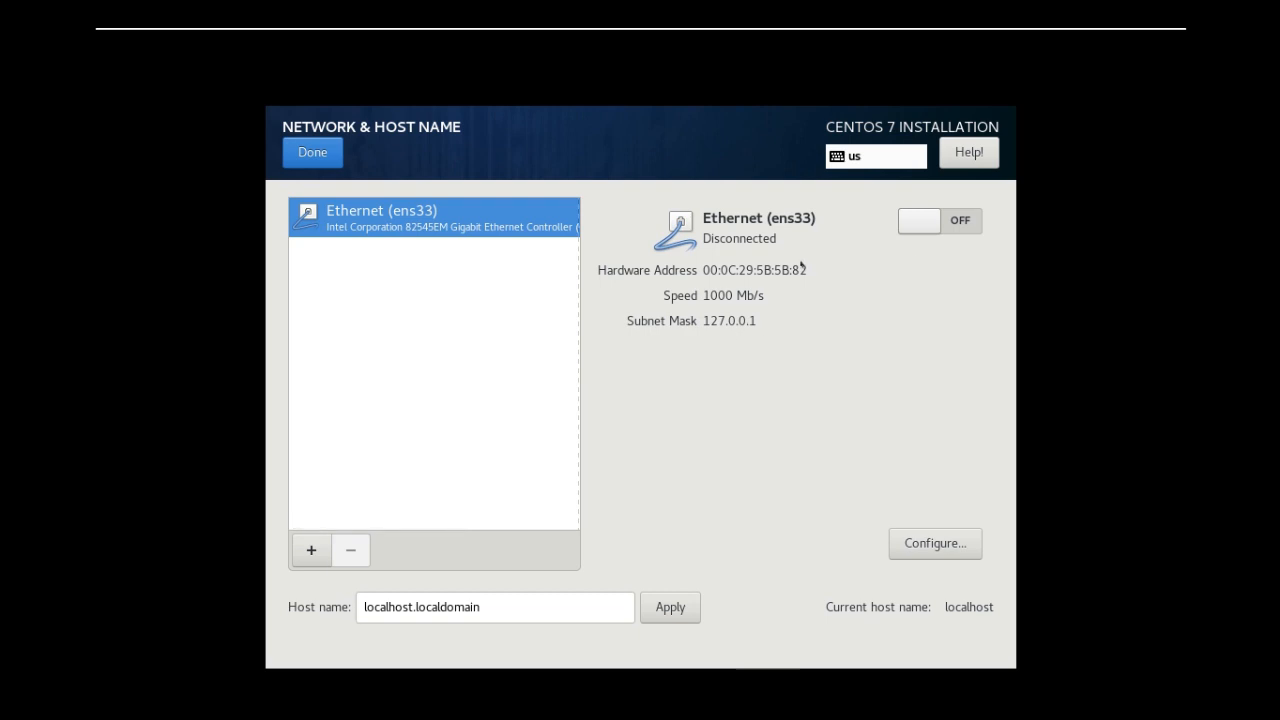
pyautogui.click(961, 221)
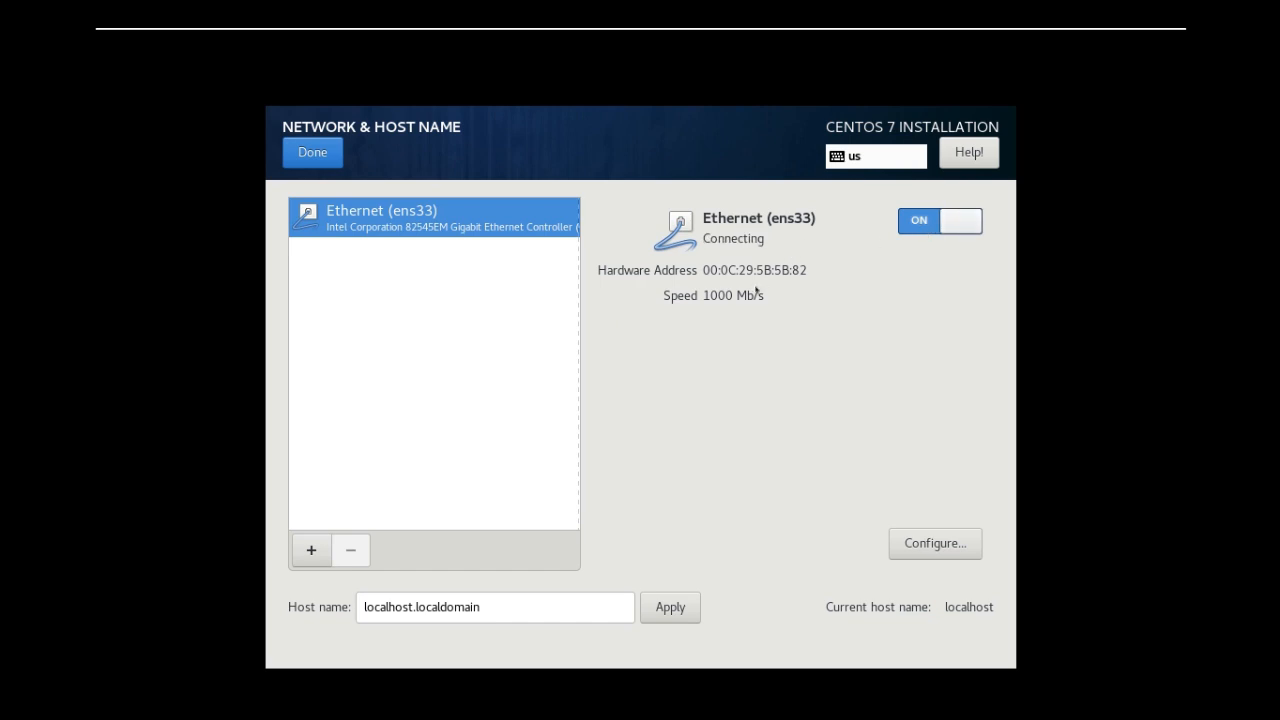
pyautogui.click(938, 543)
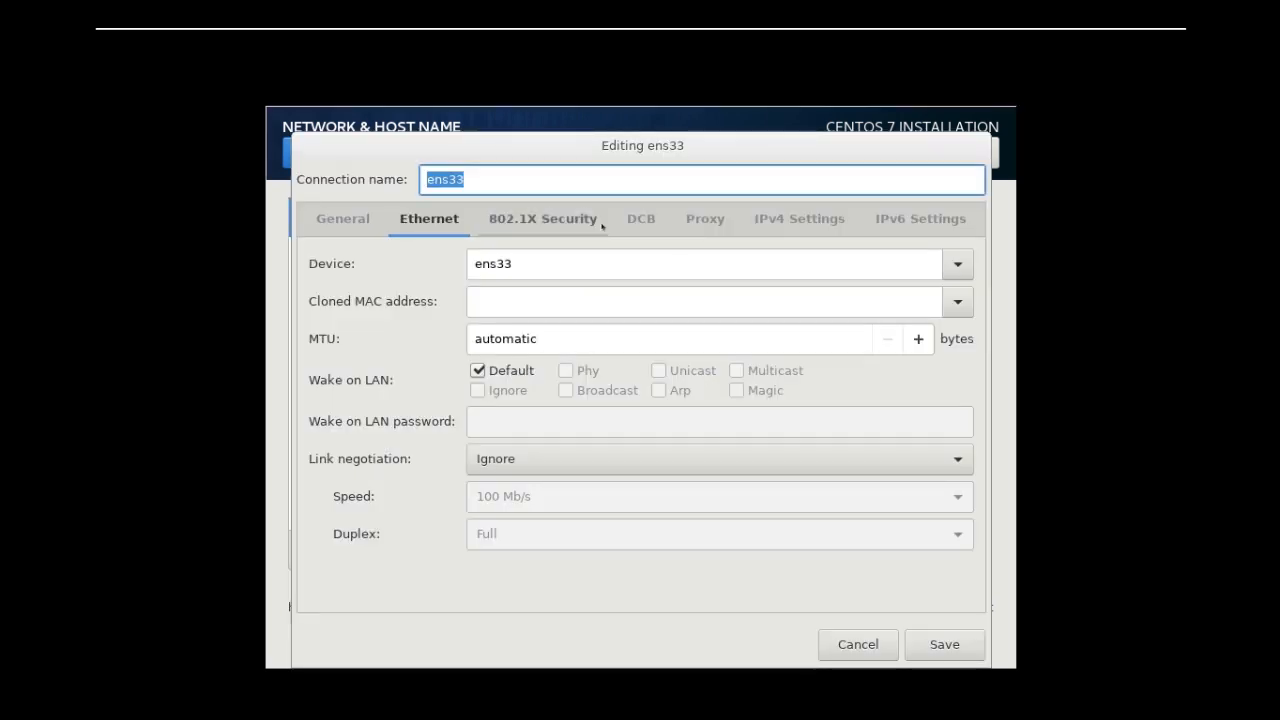
pyautogui.click(582, 222)
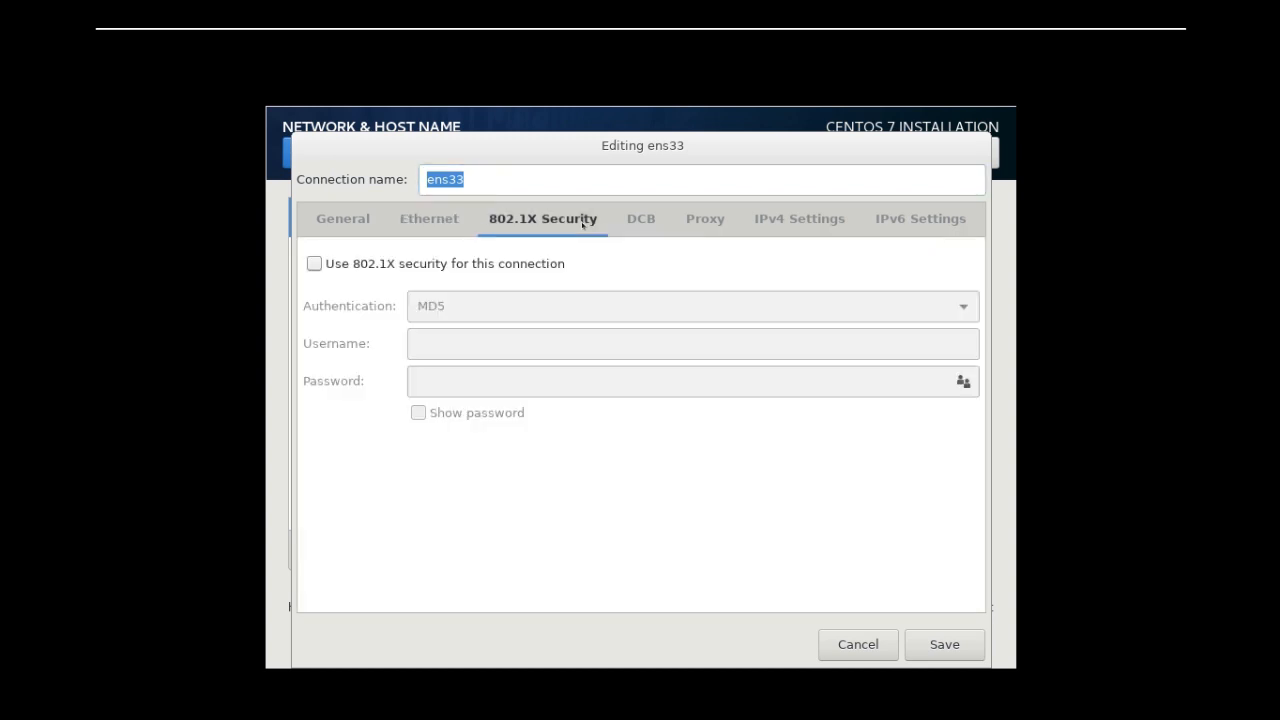
pyautogui.click(797, 228)
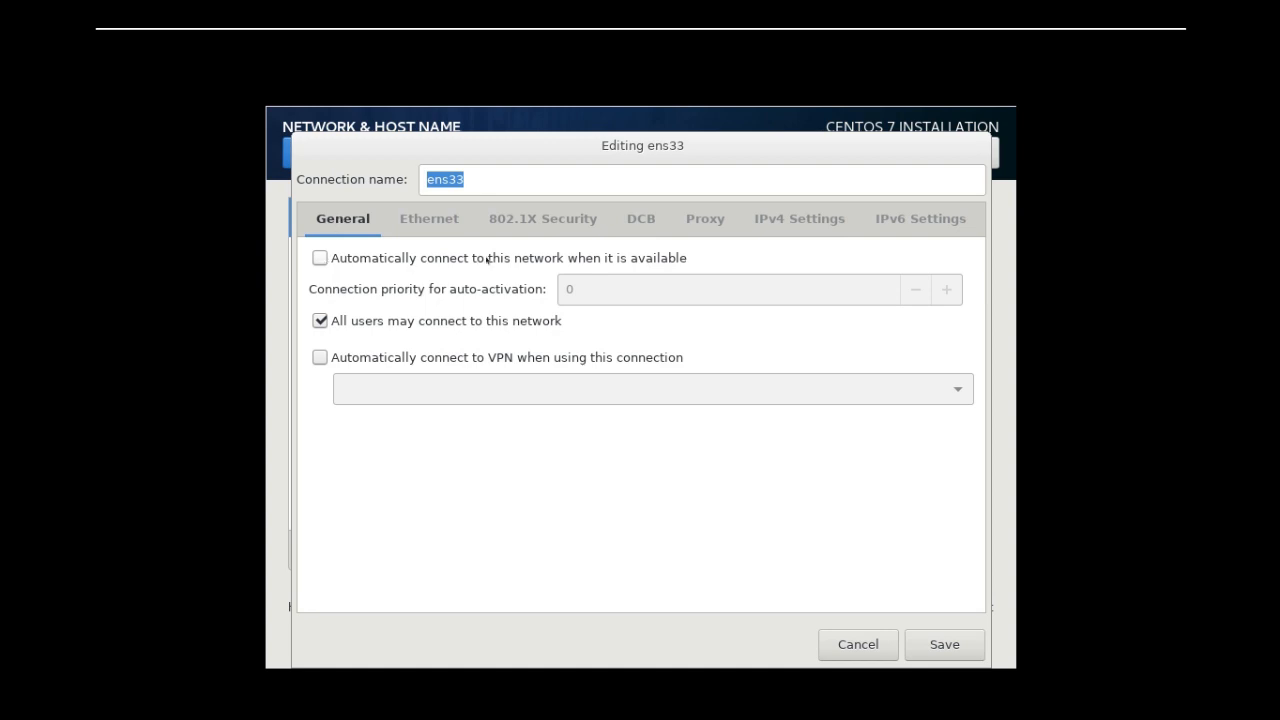
pyautogui.click(527, 260)
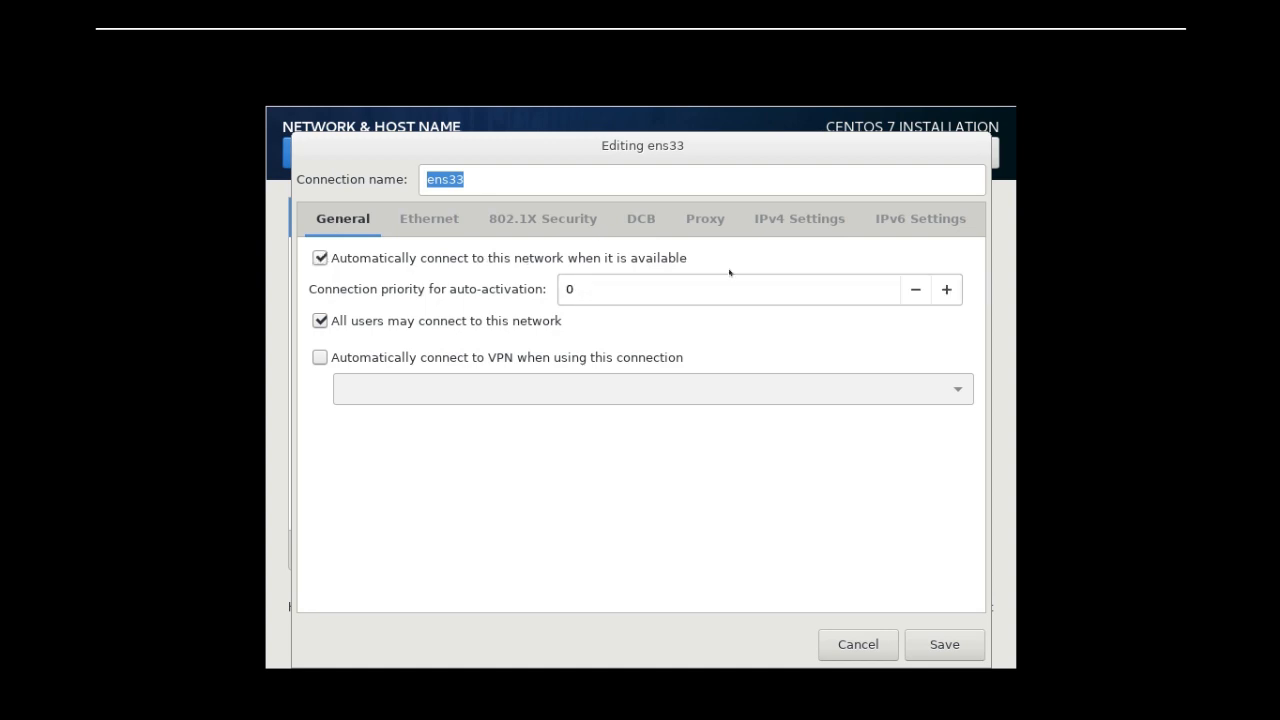
# Try the Manual IPv4 method for ens33 and return the method to Automatic (DHCP)
pyautogui.click(440, 220)
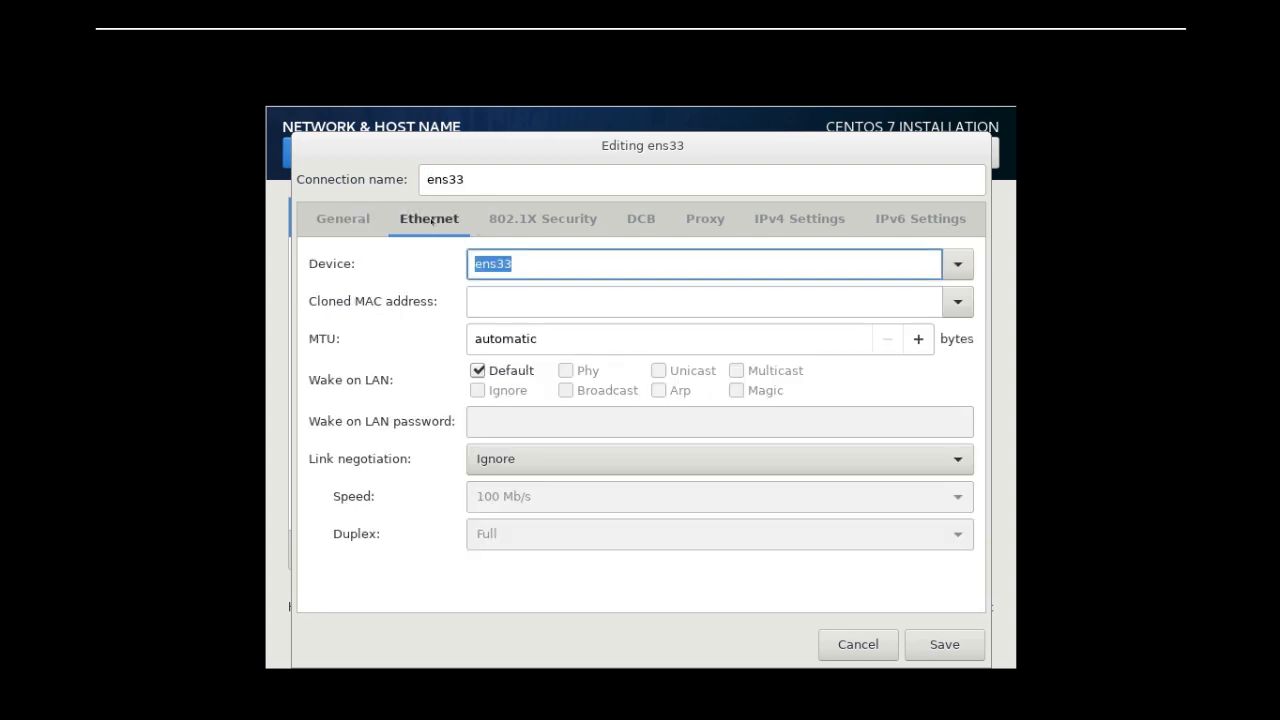
pyautogui.click(805, 222)
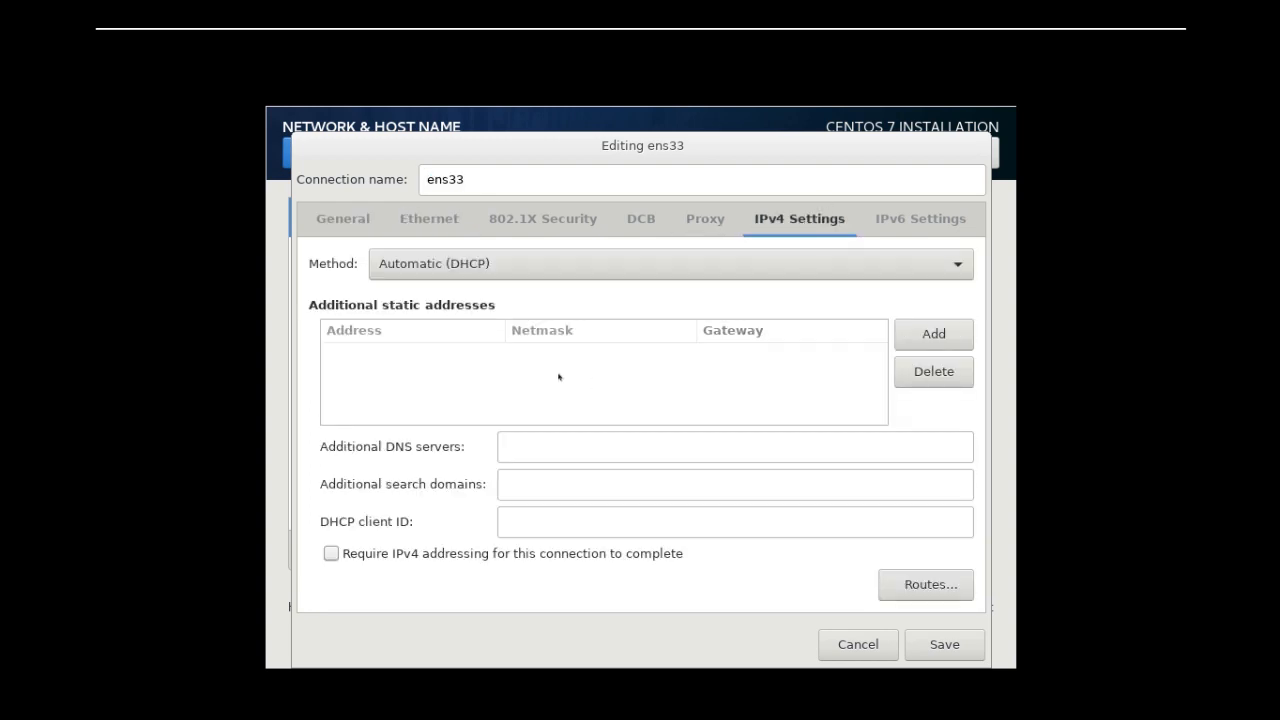
pyautogui.click(811, 267)
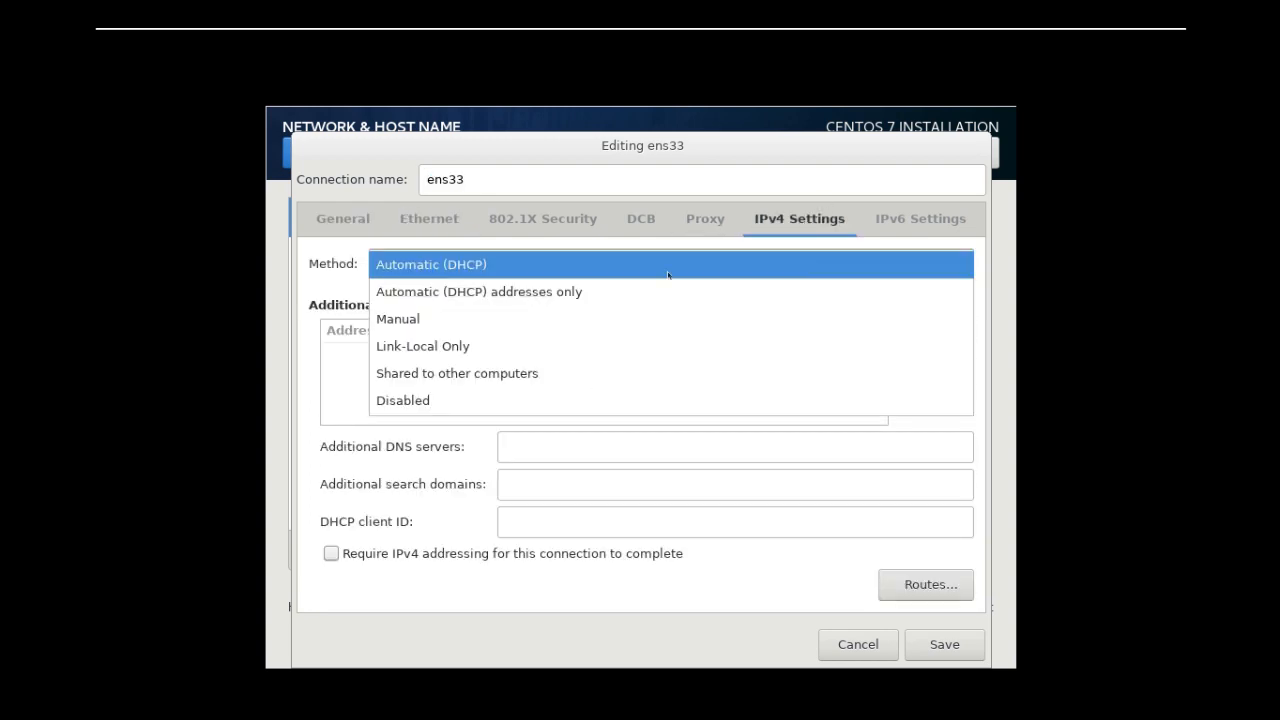
pyautogui.click(428, 321)
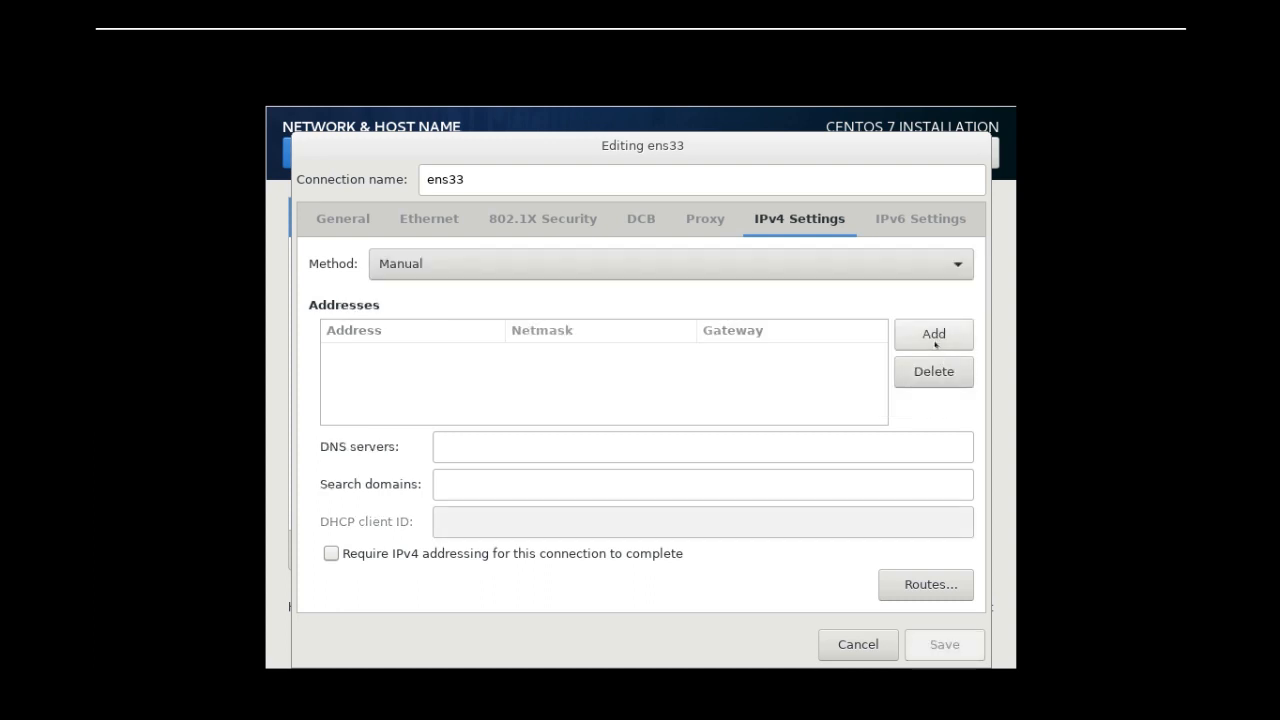
pyautogui.click(816, 260)
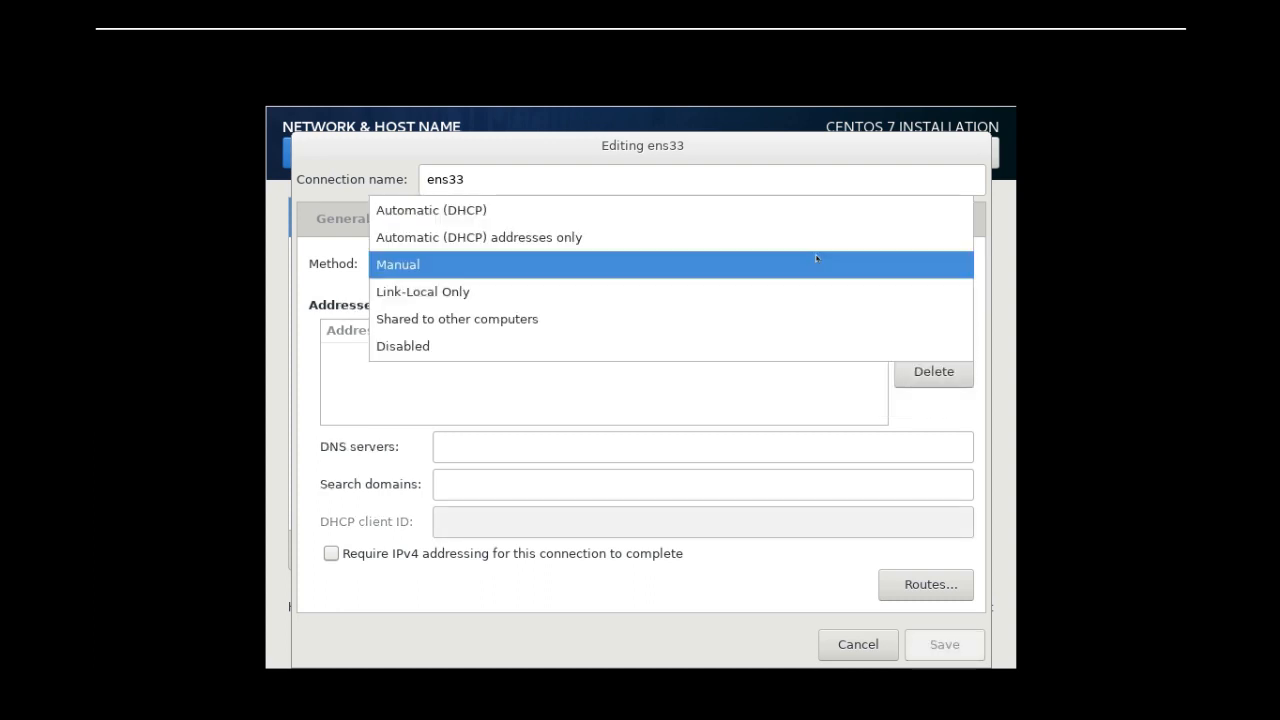
pyautogui.click(480, 214)
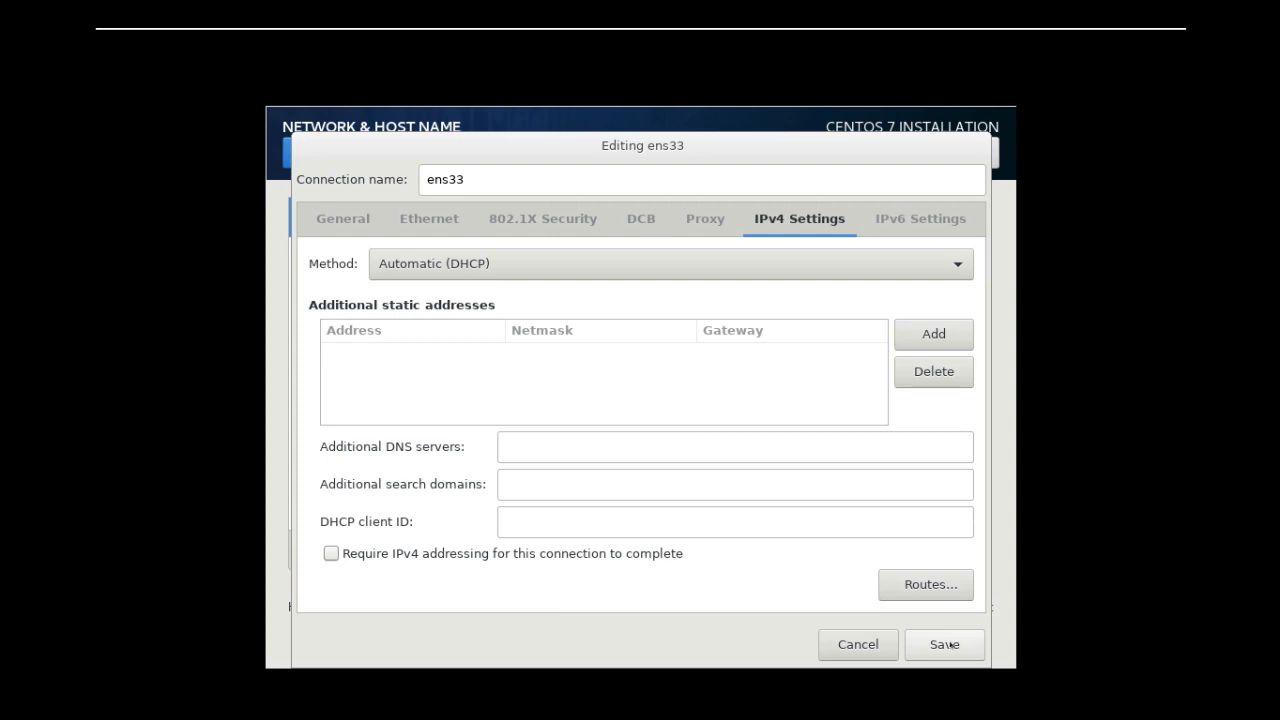
# Save the ens33 connection settings, close the network setup and begin the CentOS installation
pyautogui.click(950, 645)
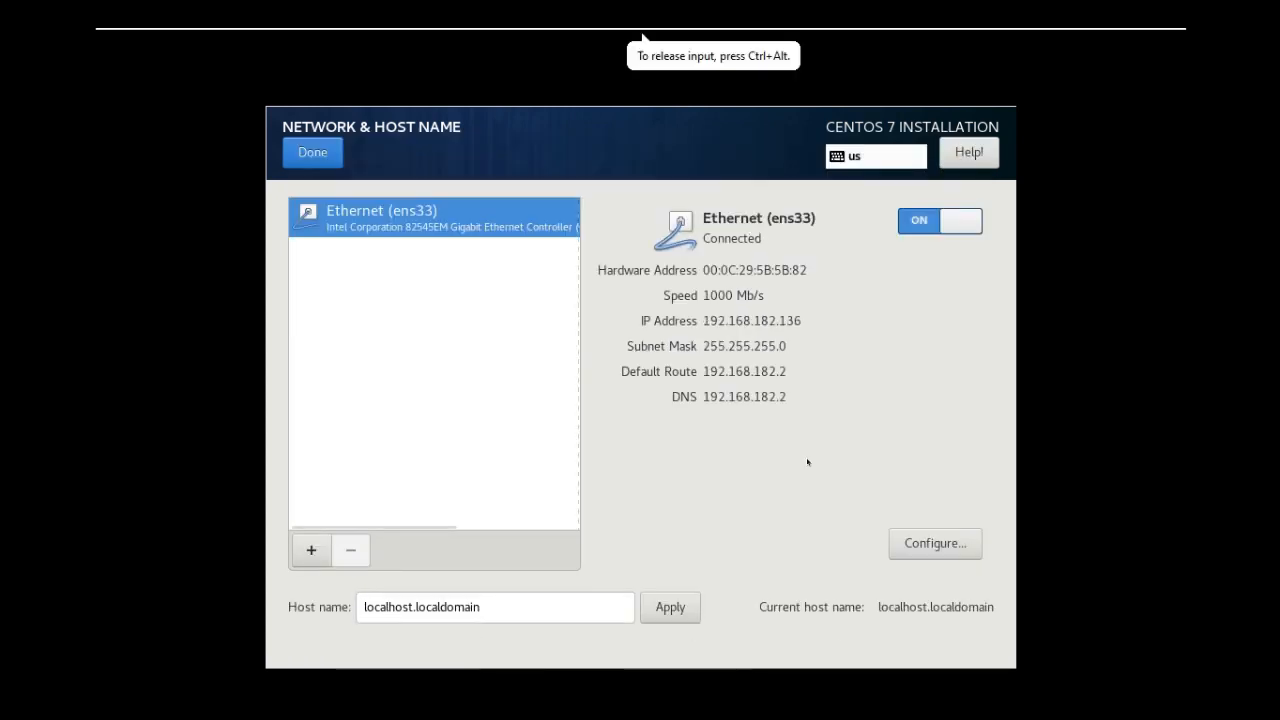
pyautogui.click(324, 158)
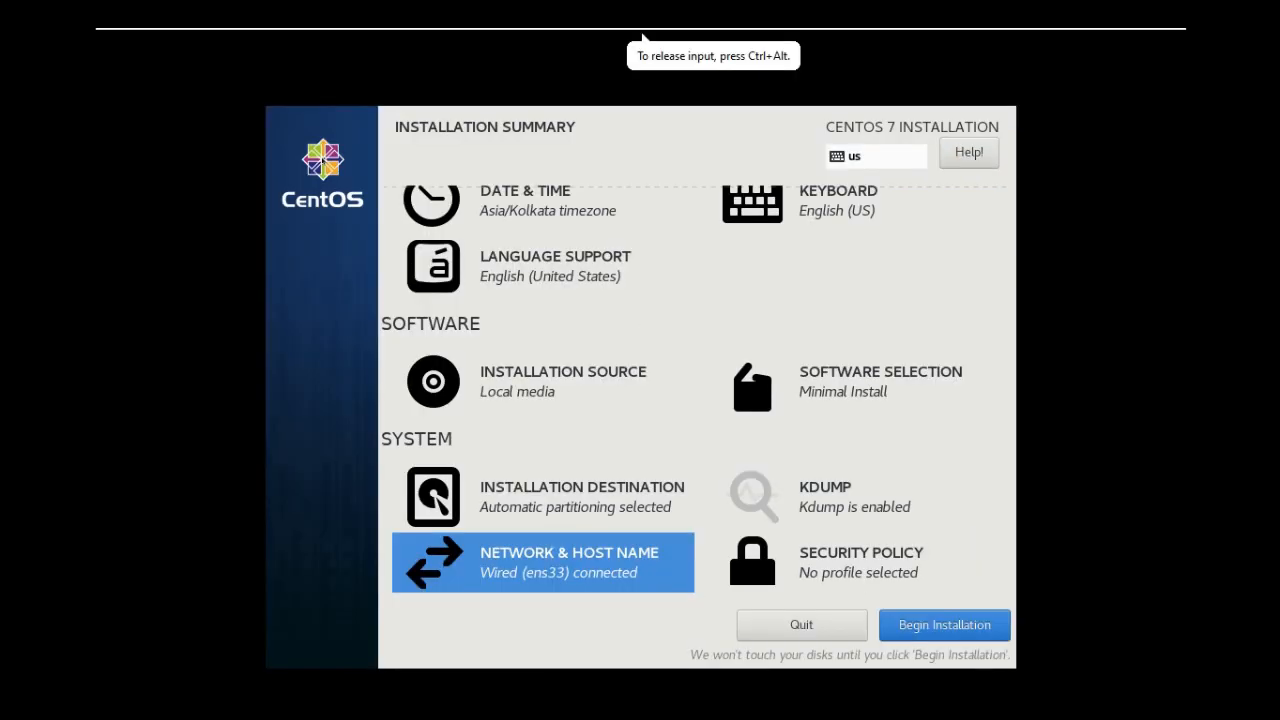
pyautogui.click(944, 628)
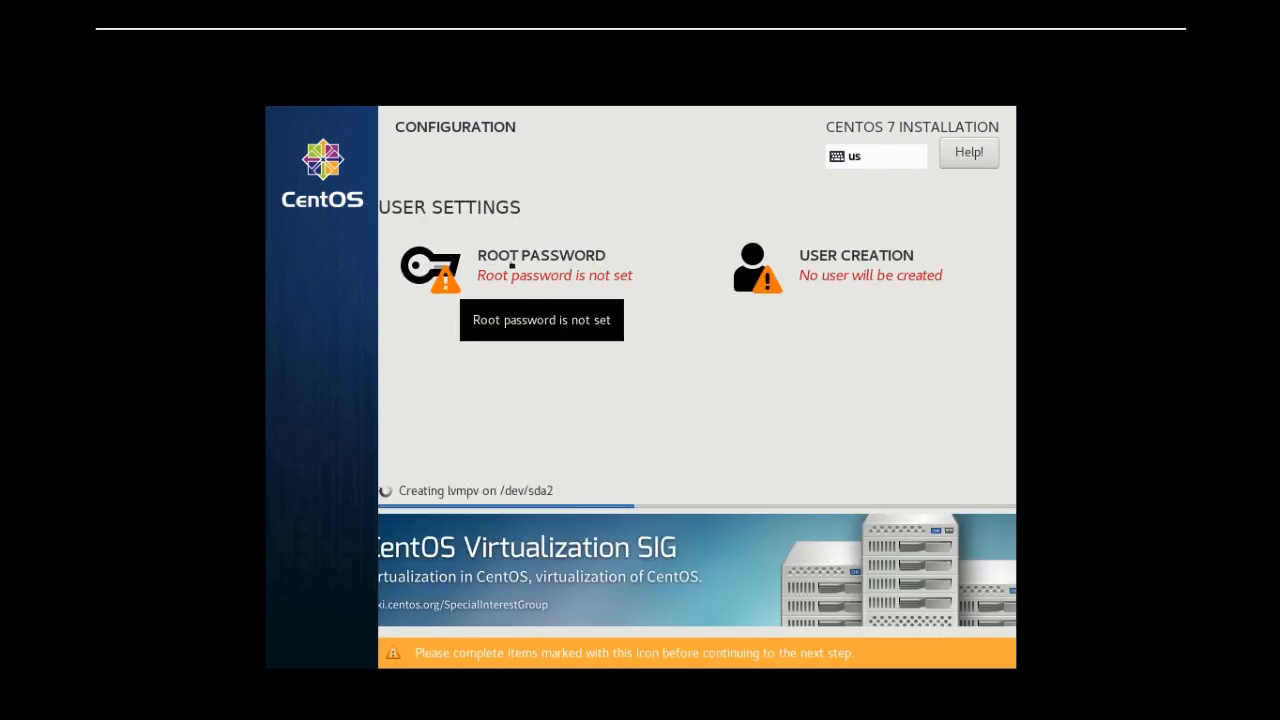
# Enter and confirm the root password, accept it despite its weakness, and reboot once the installation is complete
pyautogui.click(512, 266)
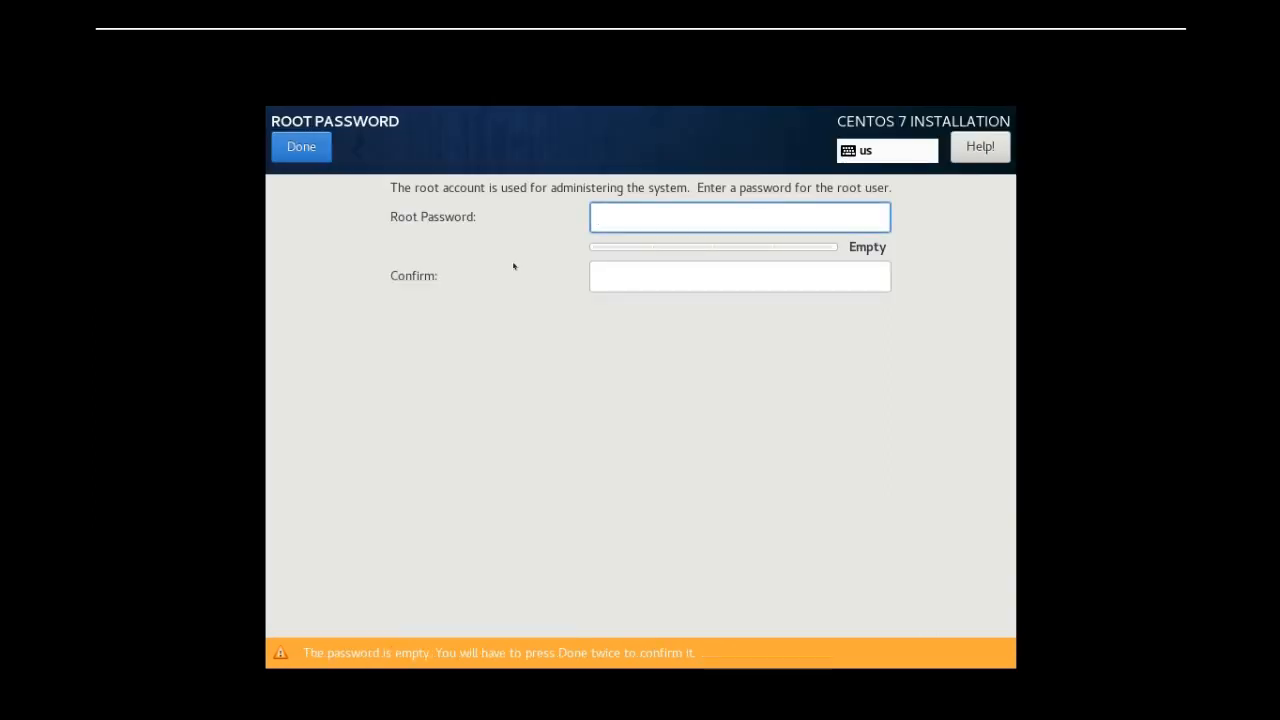
pyautogui.write('*******')
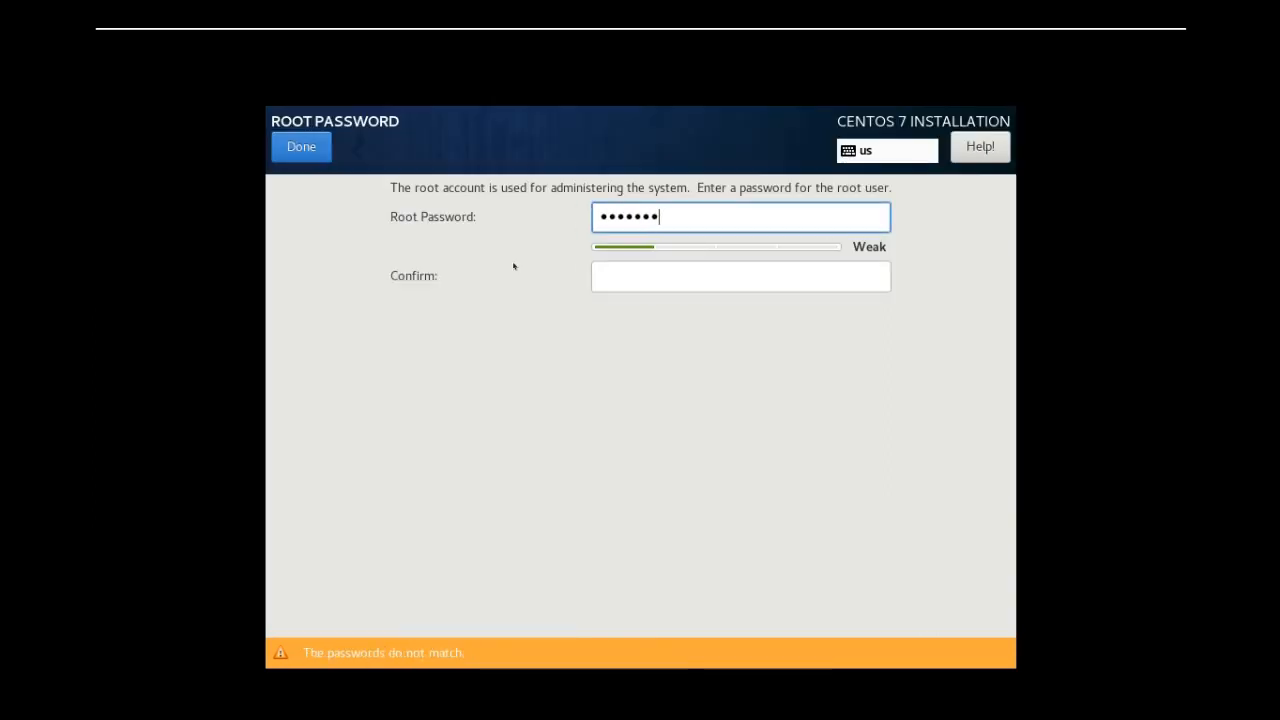
pyautogui.press('Tab')
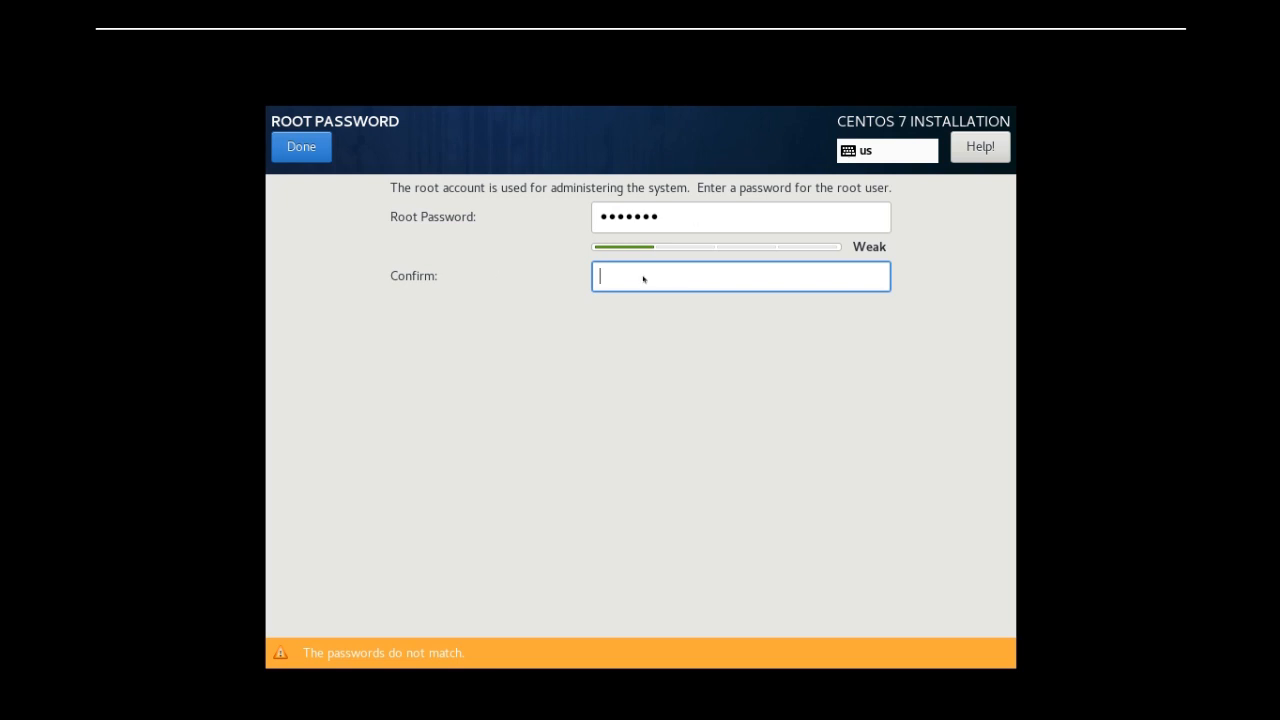
pyautogui.write('********')
pyautogui.press('BackSpace')
pyautogui.press('BackSpace')
pyautogui.press('BackSpace')
pyautogui.press('BackSpace')
pyautogui.press('BackSpace')
pyautogui.press('BackSpace')
pyautogui.press('BackSpace')
pyautogui.press('BackSpace')
pyautogui.write('*******')
pyautogui.click(302, 147)
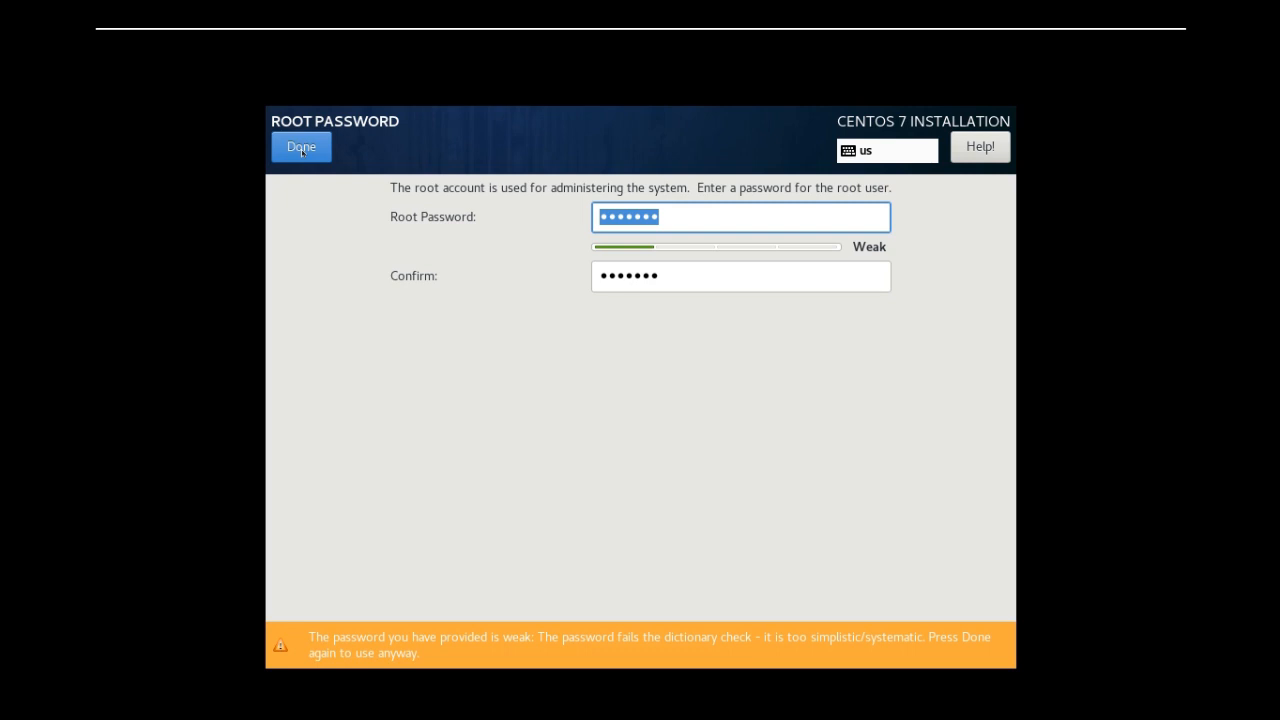
pyautogui.click(301, 147)
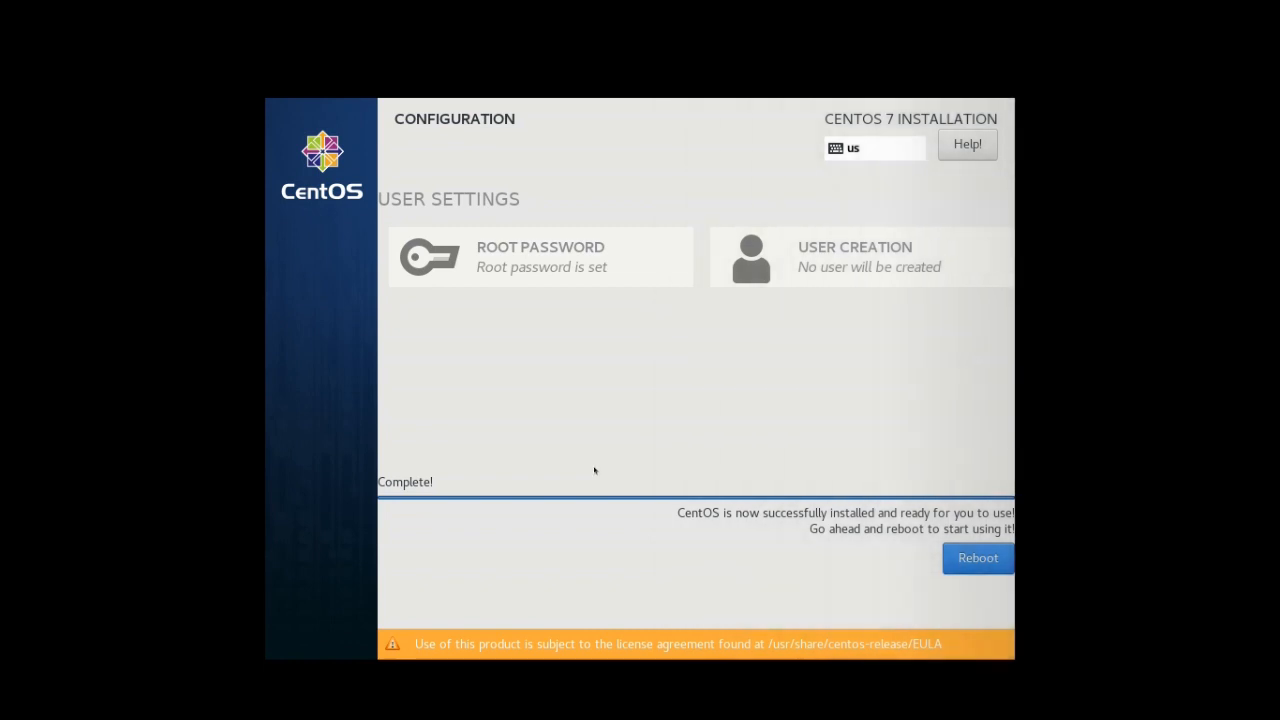
pyautogui.click(969, 558)
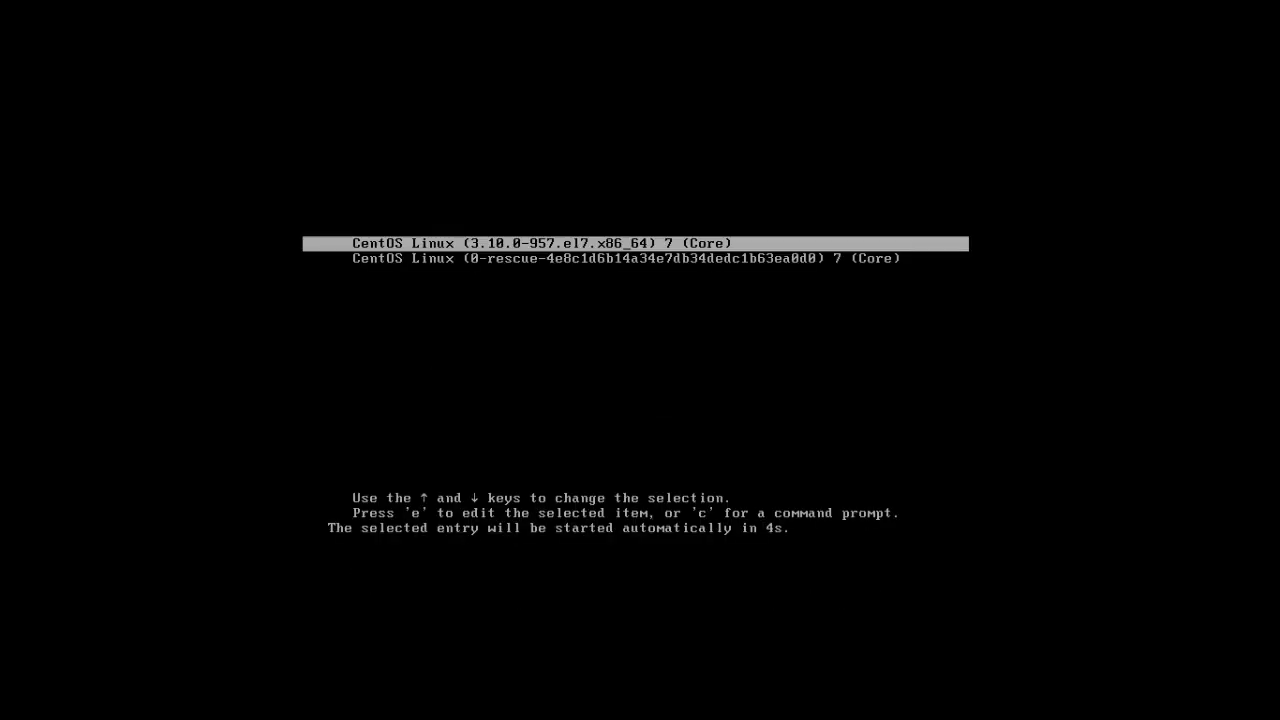
# Boot the CentOS Linux (3.10.0-957.el7.x86_64) 7 (Core) entry and log in as root with the account password
pyautogui.press('Return')
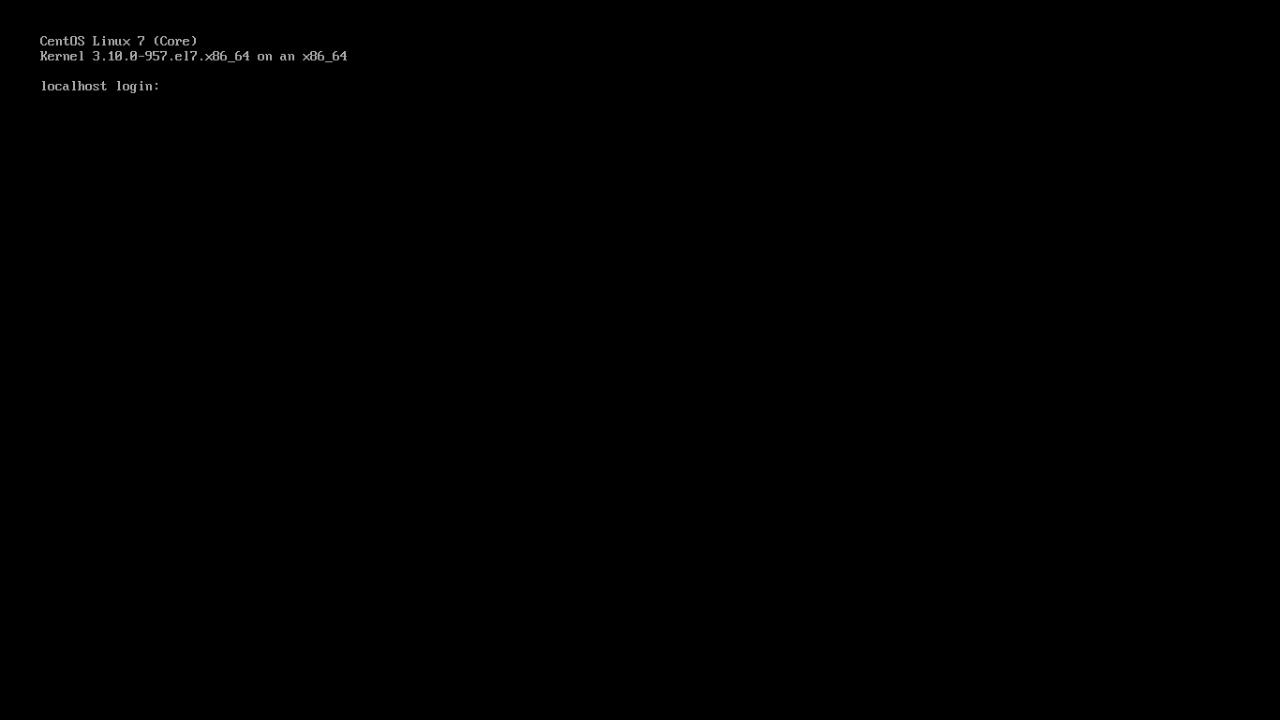
pyautogui.write('root')
pyautogui.press('Return')
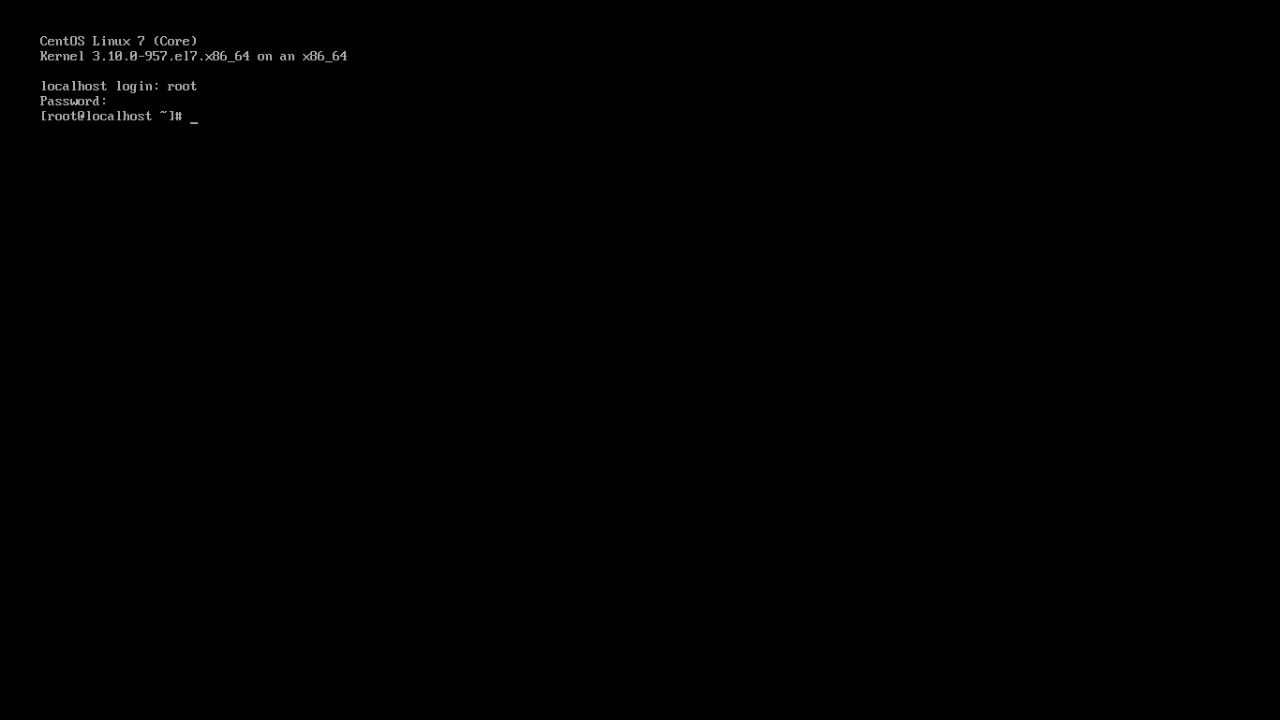
# List the network interfaces and their IP addresses with ip add, and clear the console
pyautogui.write('ip add')
pyautogui.press('Return')
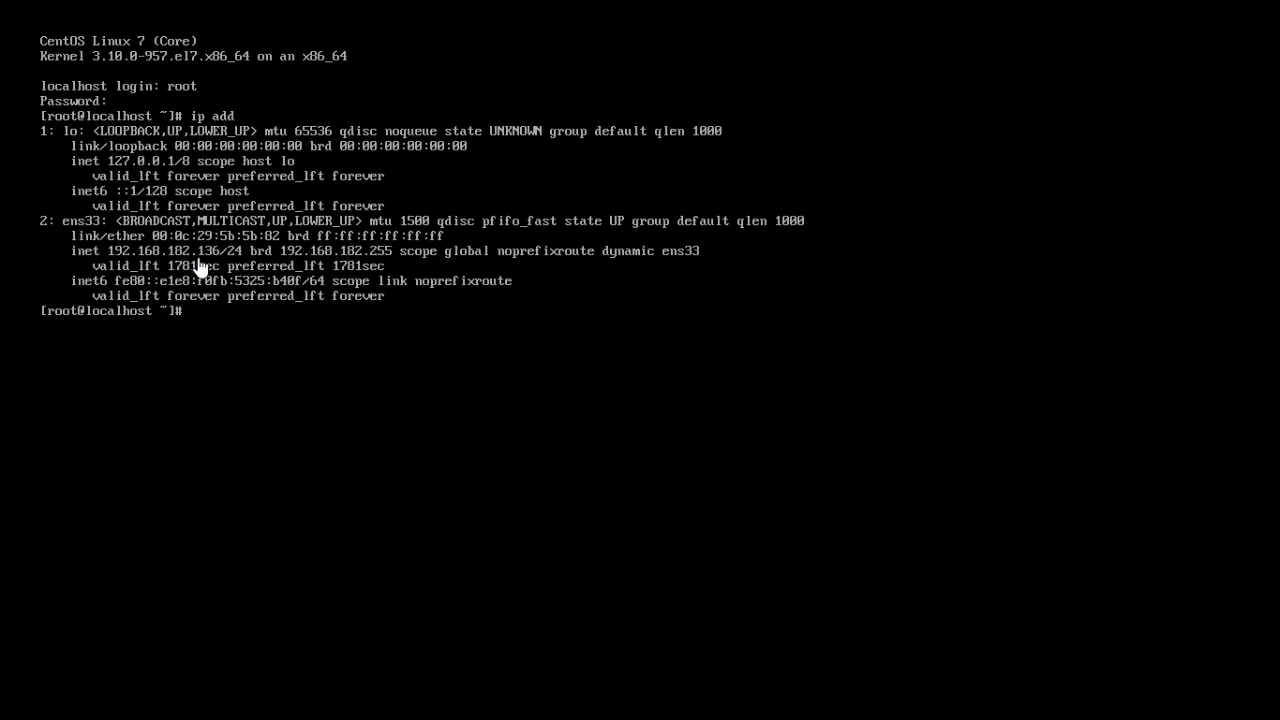
pyautogui.click(408, 375)
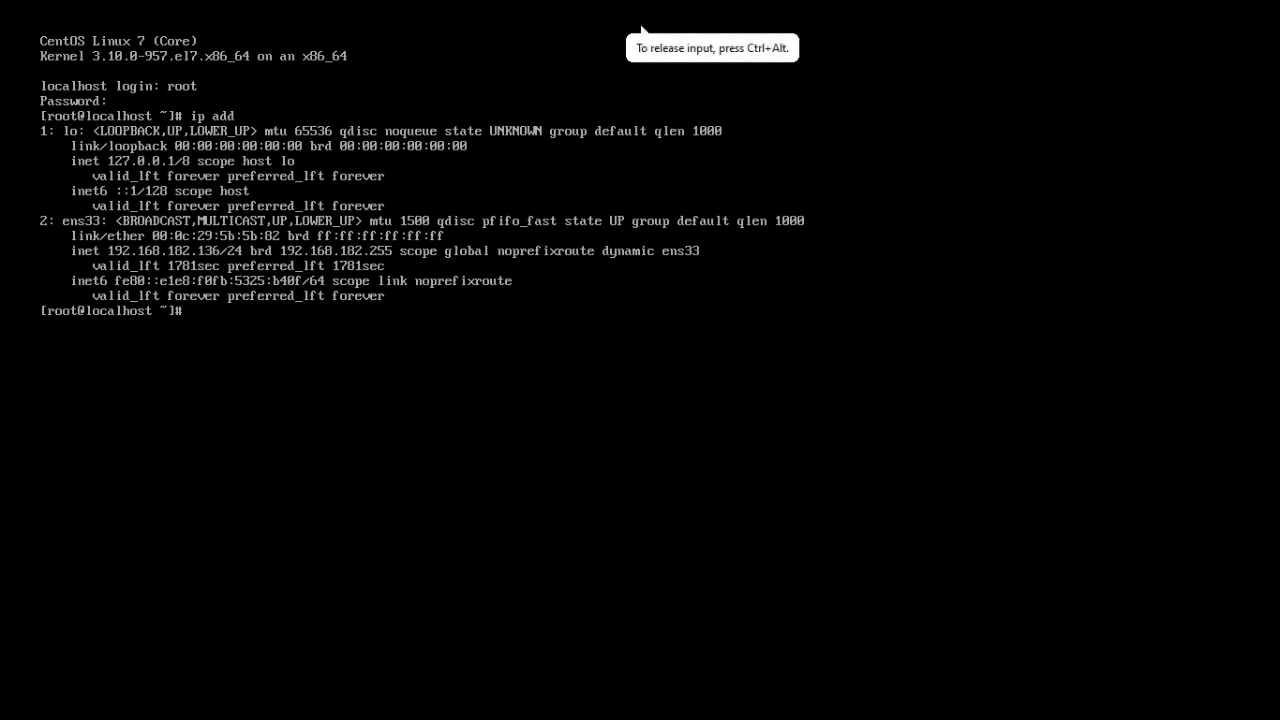
pyautogui.write('clear')
pyautogui.press('Return')
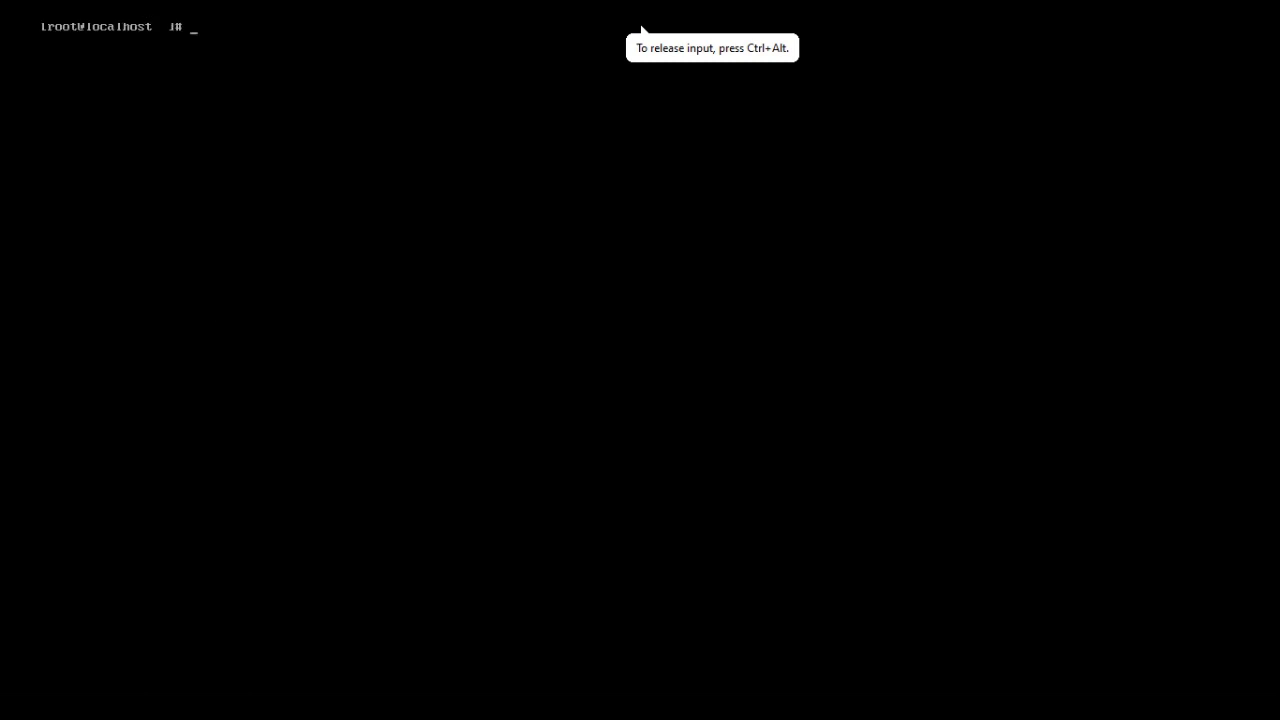
pyautogui.press('Return')
pyautogui.press('Return')
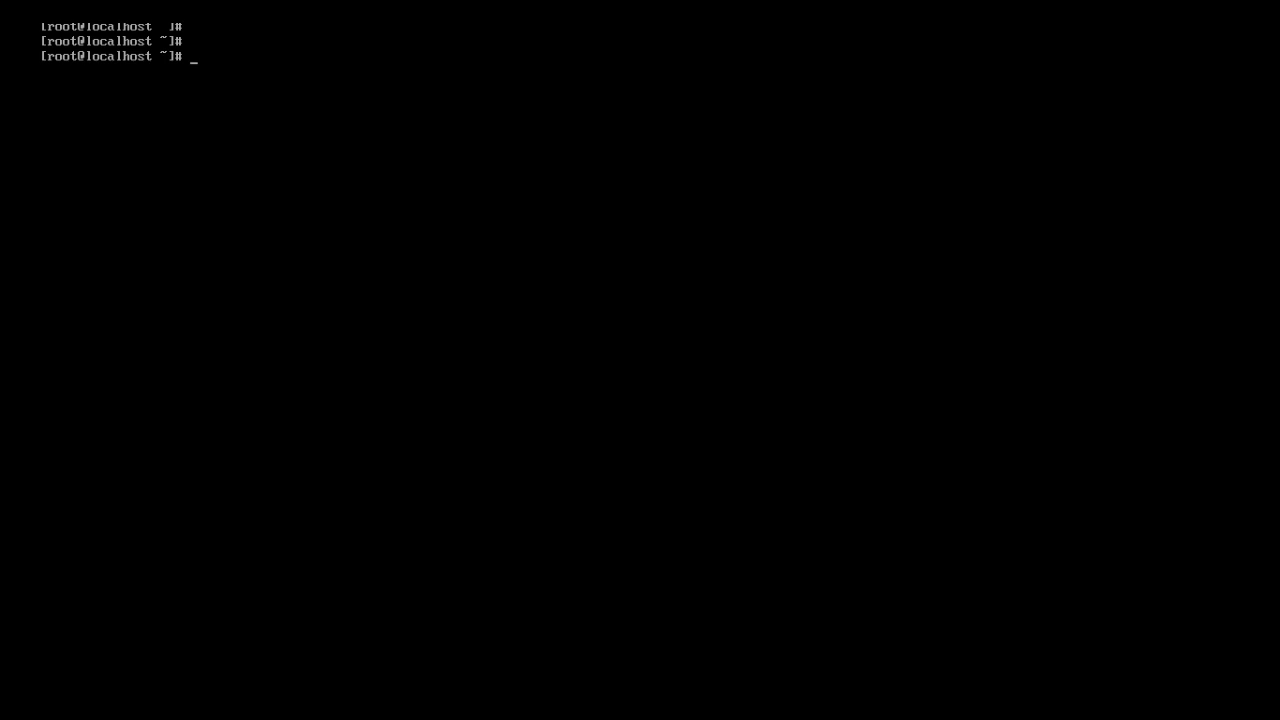
# Display the contents of /etc/redhat-release with cat to check the installed CentOS release
pyautogui.write('cat /etc/redh')
pyautogui.press('Tab')
pyautogui.press('Return')
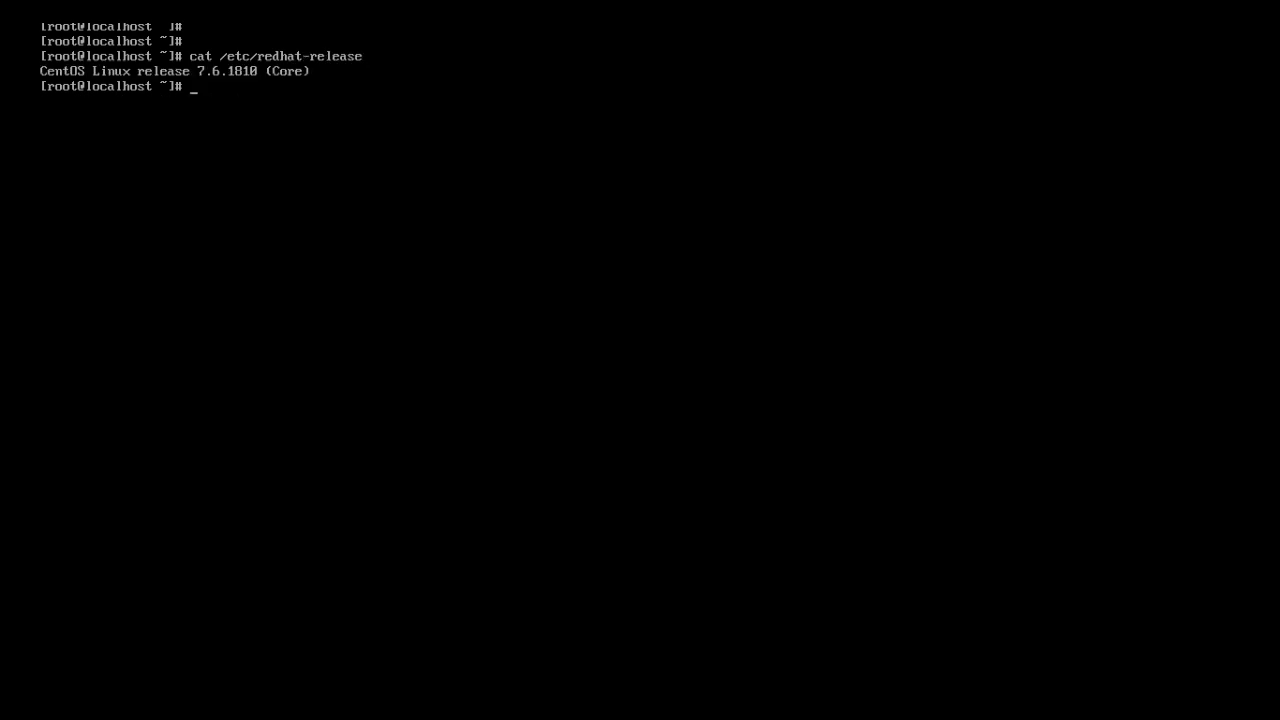
pyautogui.click(641, 28)
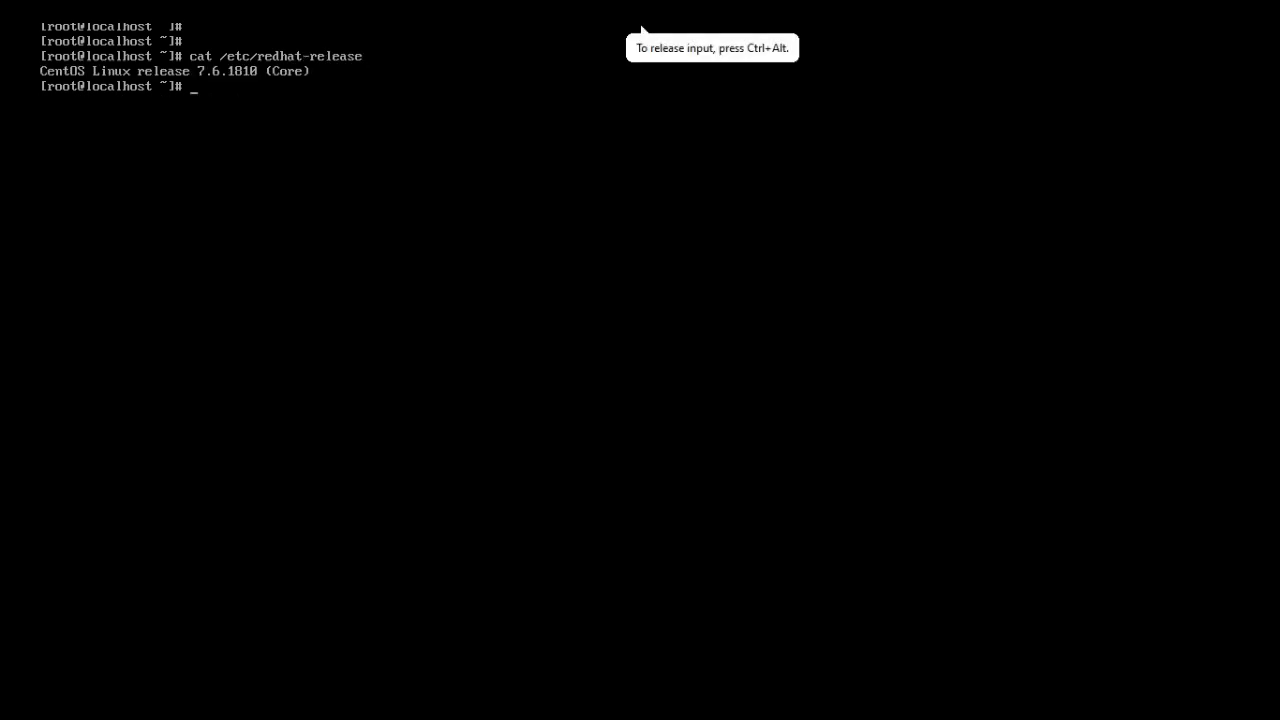